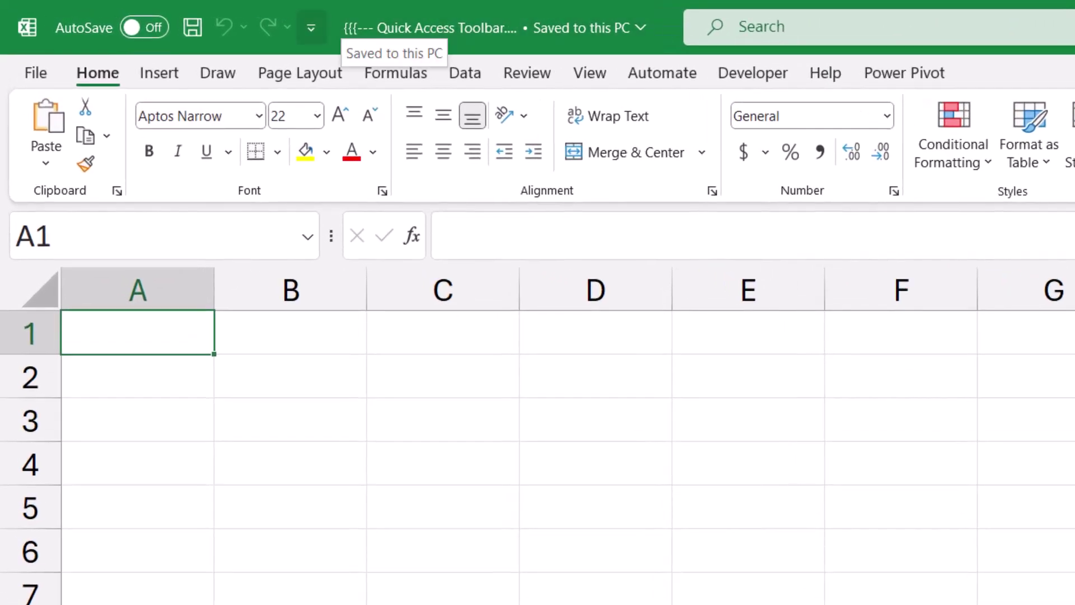
Tick New, Open and Print Preview and Print in the Customize Quick Access Toolbar dropdown
left_click(311, 27)
key("Escape")
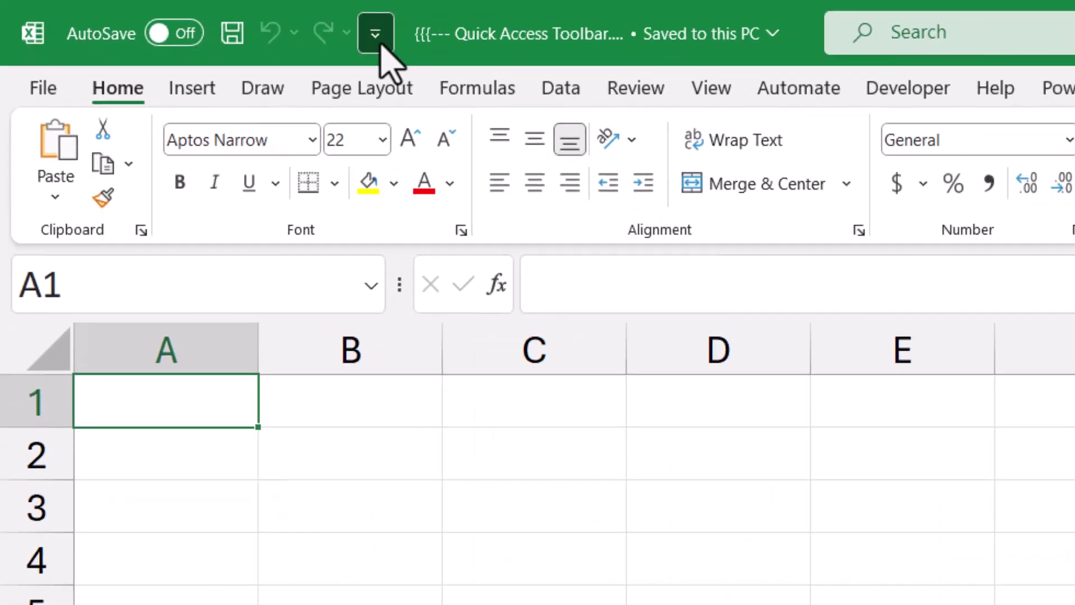
left_click(634, 69)
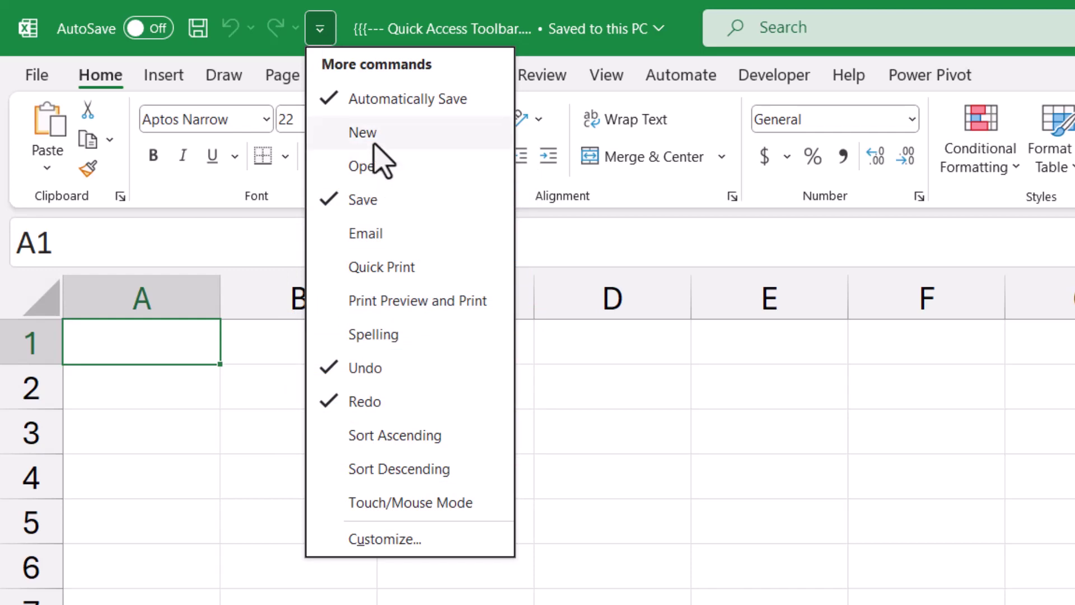
left_click(398, 138)
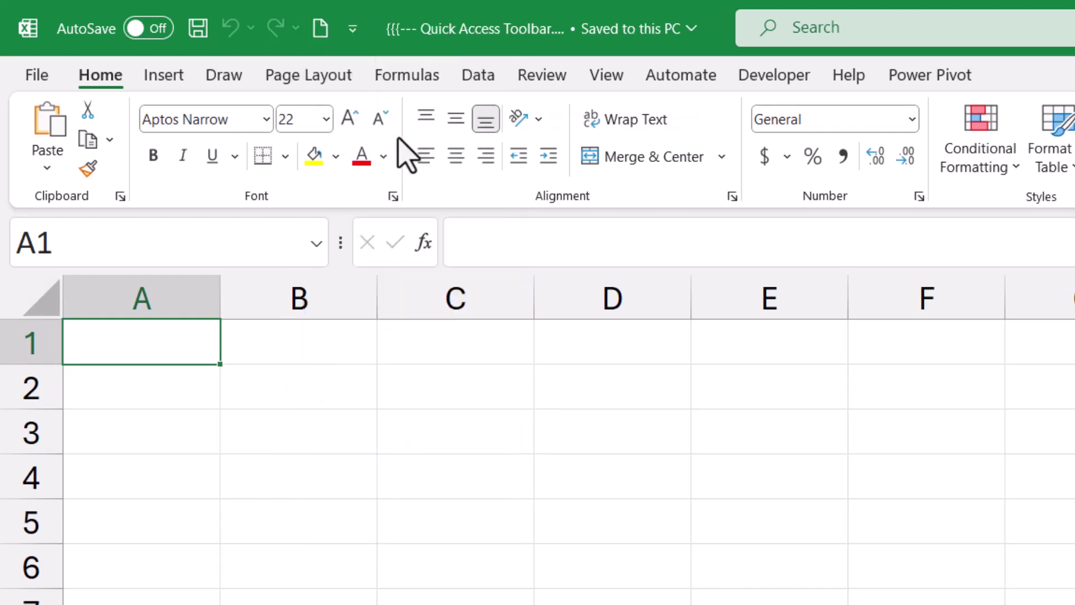
left_click(352, 28)
left_click(384, 167)
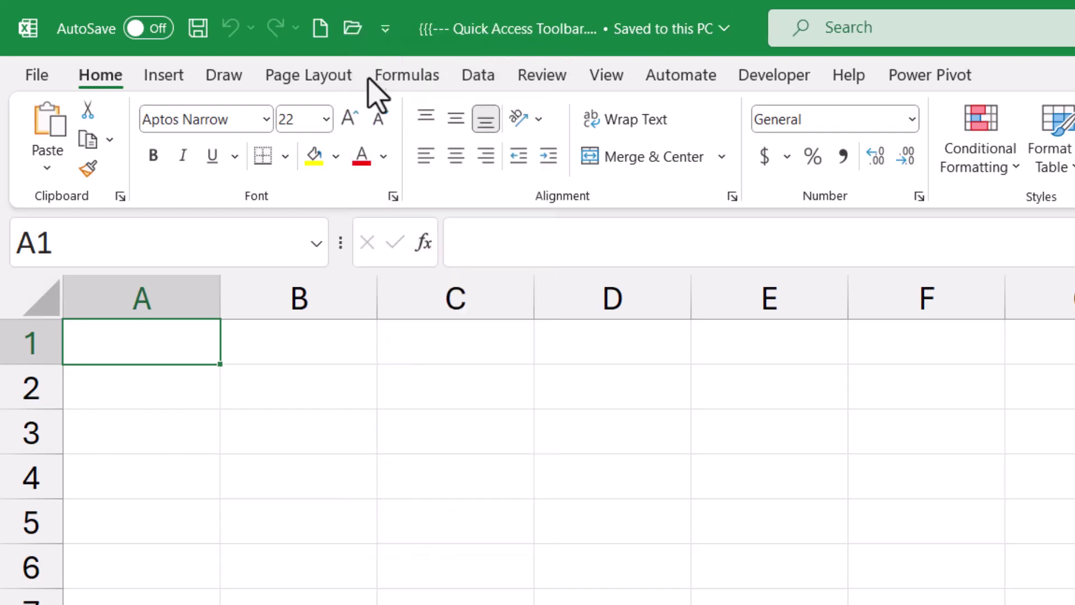
left_click(384, 29)
left_click(440, 302)
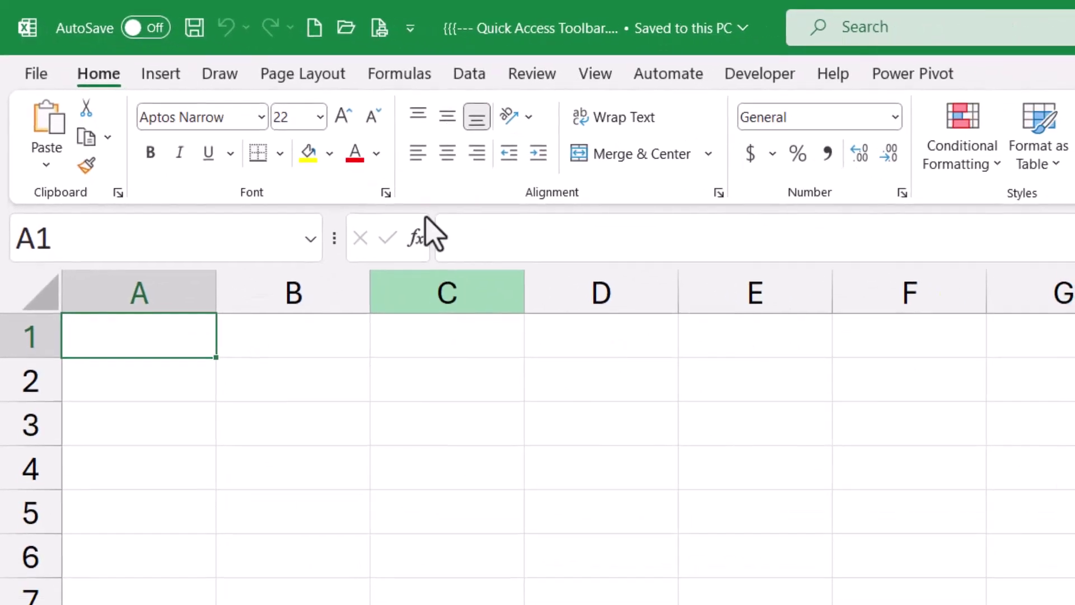
left_click(835, 56)
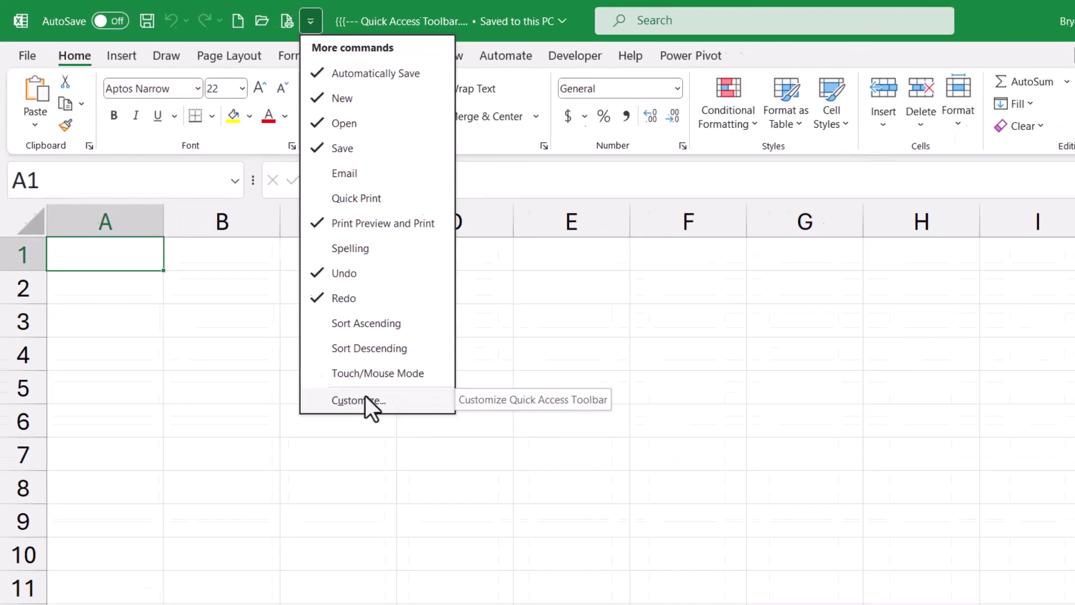
In the toolbar settings, switch the command source to Data Tab and add Blank Query
left_click(480, 526)
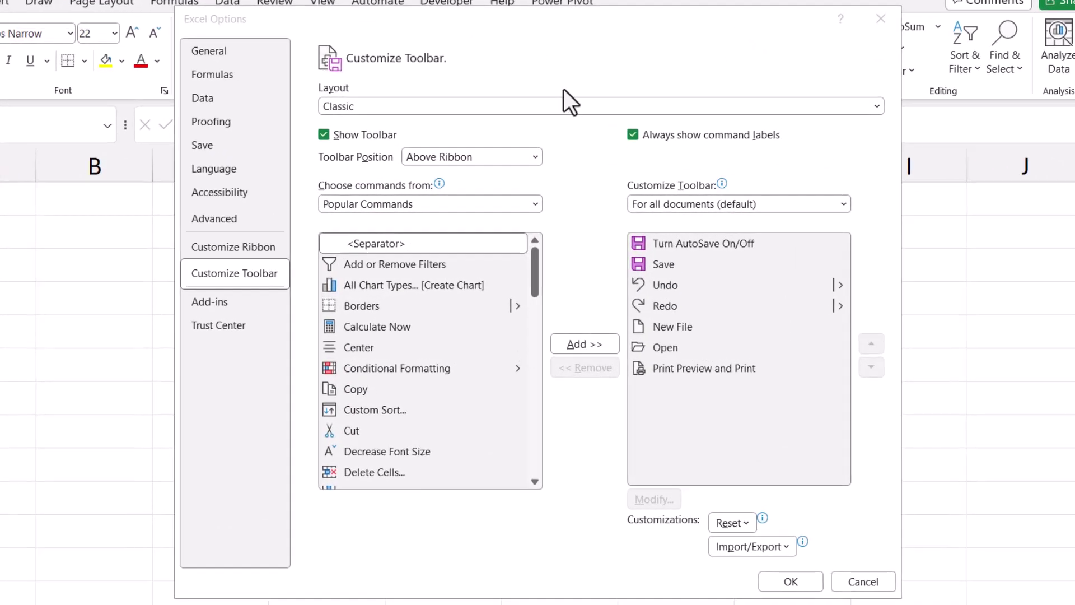
left_click_drag(533, 276, 546, 303)
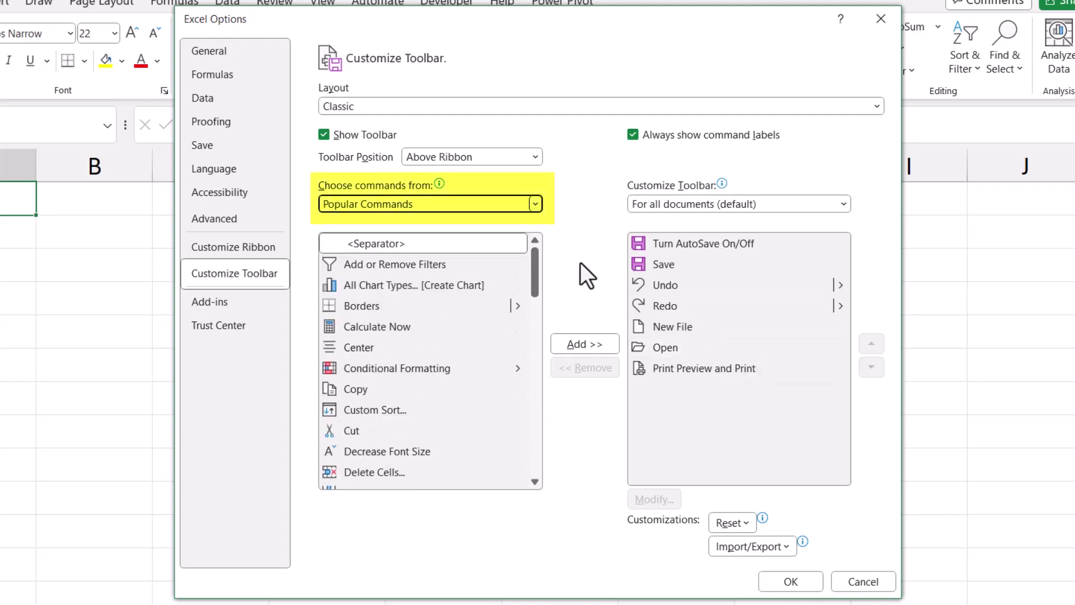
mouse_move(535, 270)
left_mouse_down()
mouse_move(533, 446)
mouse_move(541, 220)
left_mouse_up()
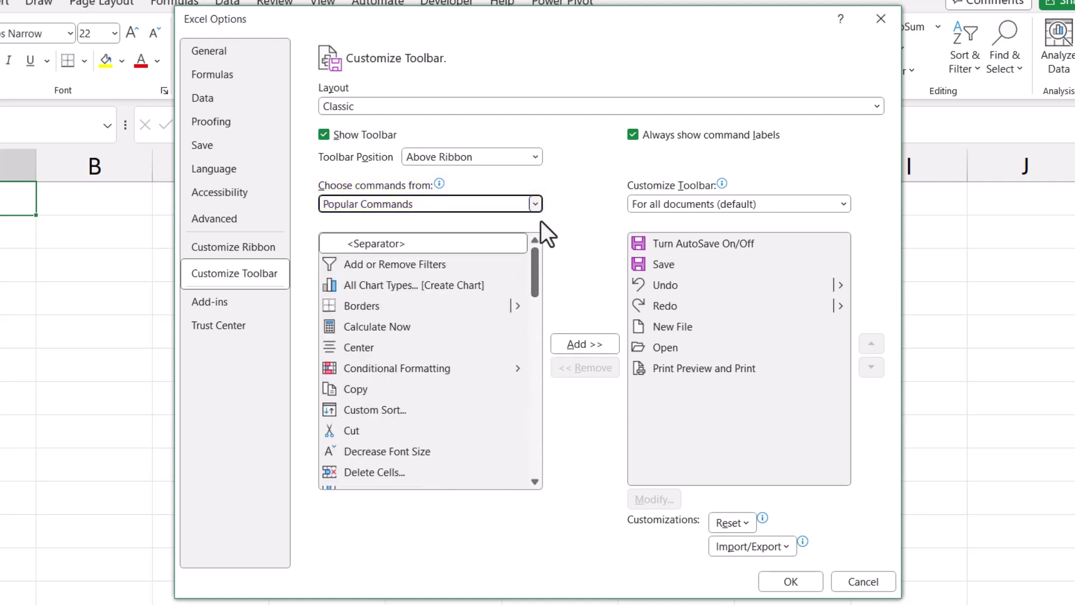
left_click(533, 203)
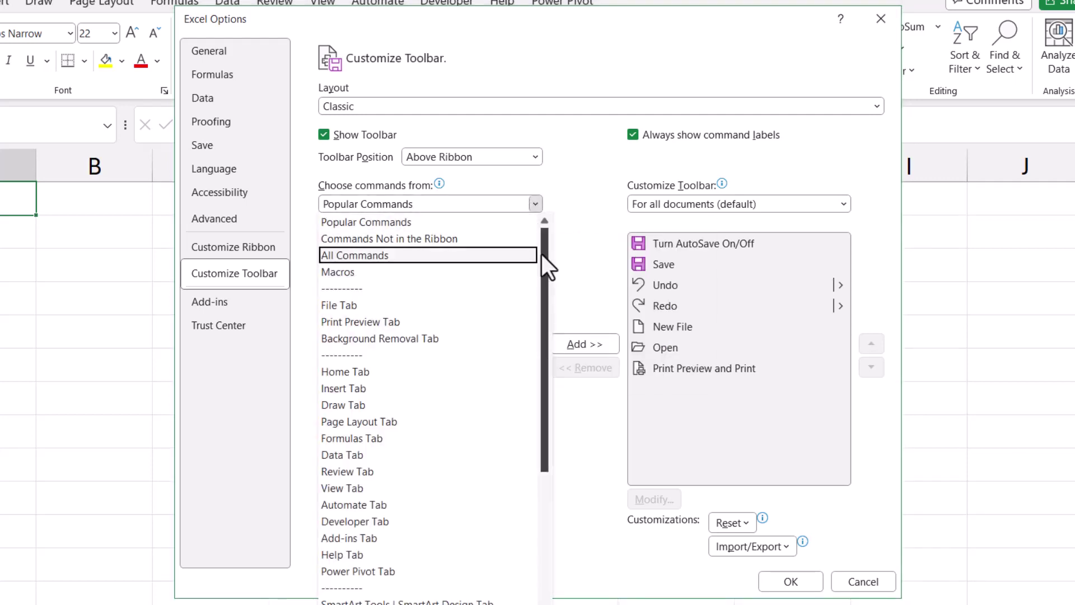
left_click_drag(542, 253, 548, 276)
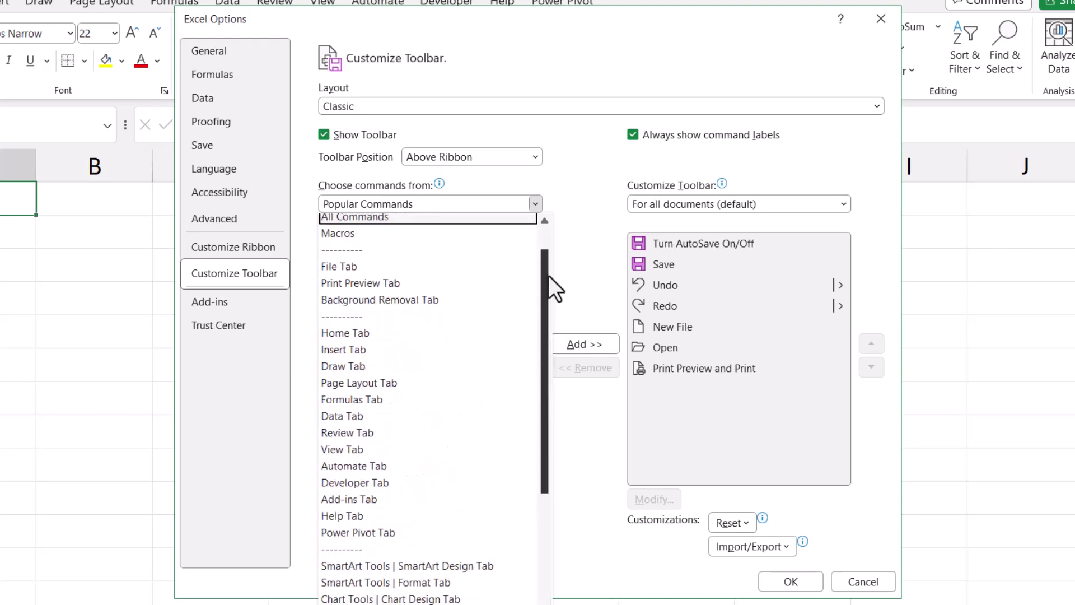
left_click(367, 416)
left_click_drag(533, 253, 503, 256)
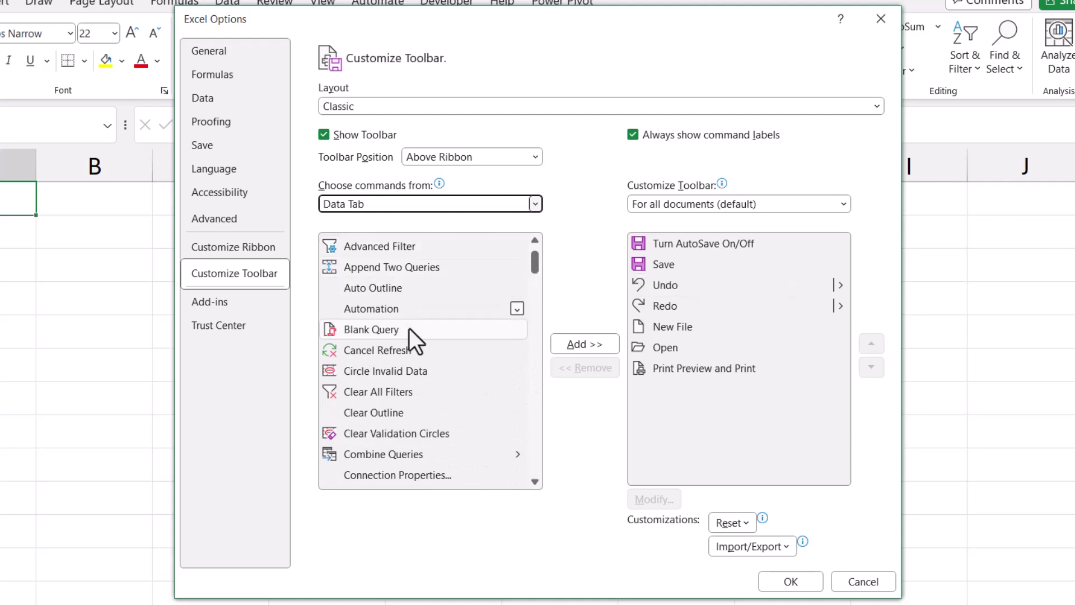
left_click(512, 329)
left_click(608, 347)
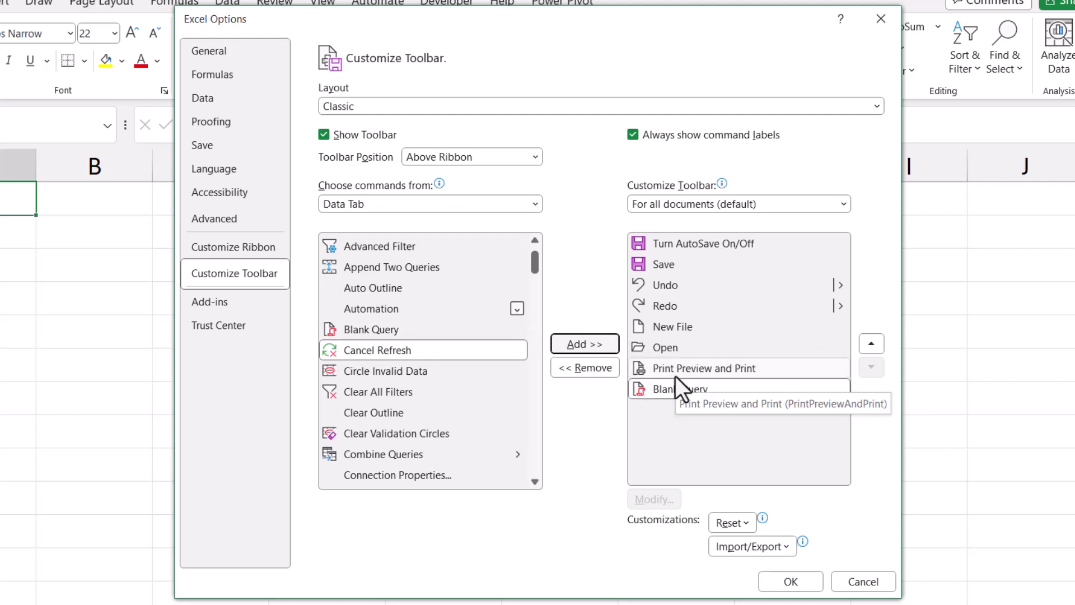
left_click(535, 204)
mouse_move(548, 270)
left_mouse_down()
mouse_move(542, 393)
mouse_move(549, 262)
left_mouse_up()
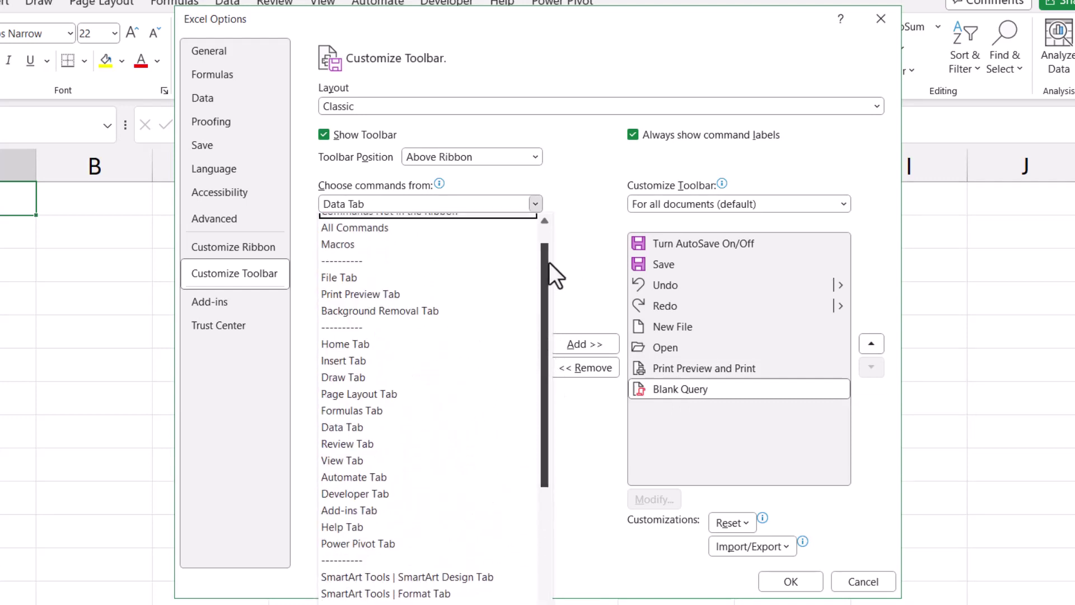
From All Commands, add Picture From File to the toolbar list
left_click(381, 227)
scroll(535, 254, "up", 5)
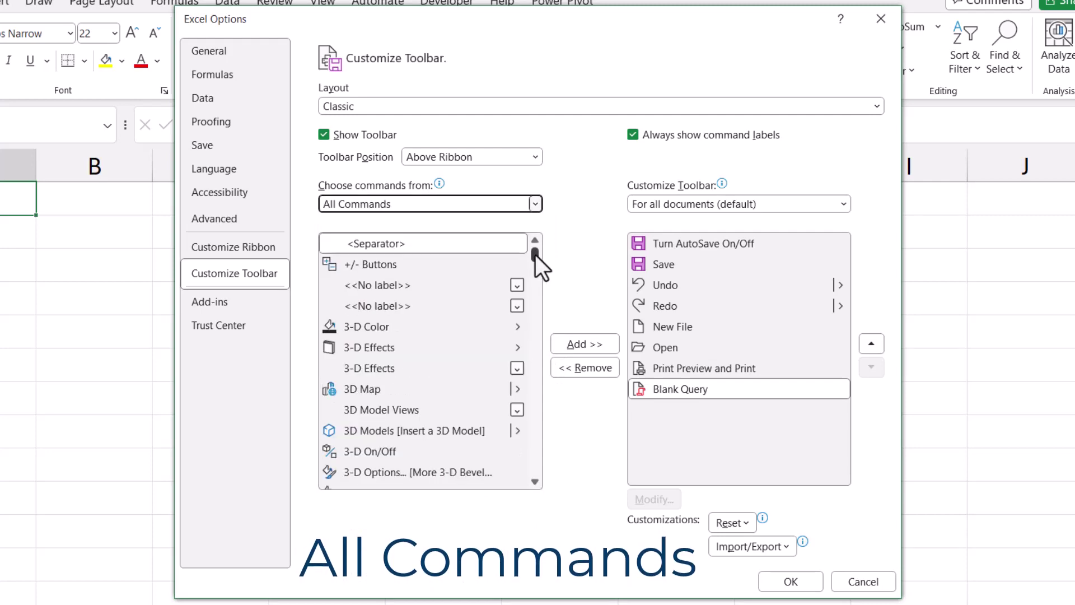
left_click_drag(535, 254, 538, 398)
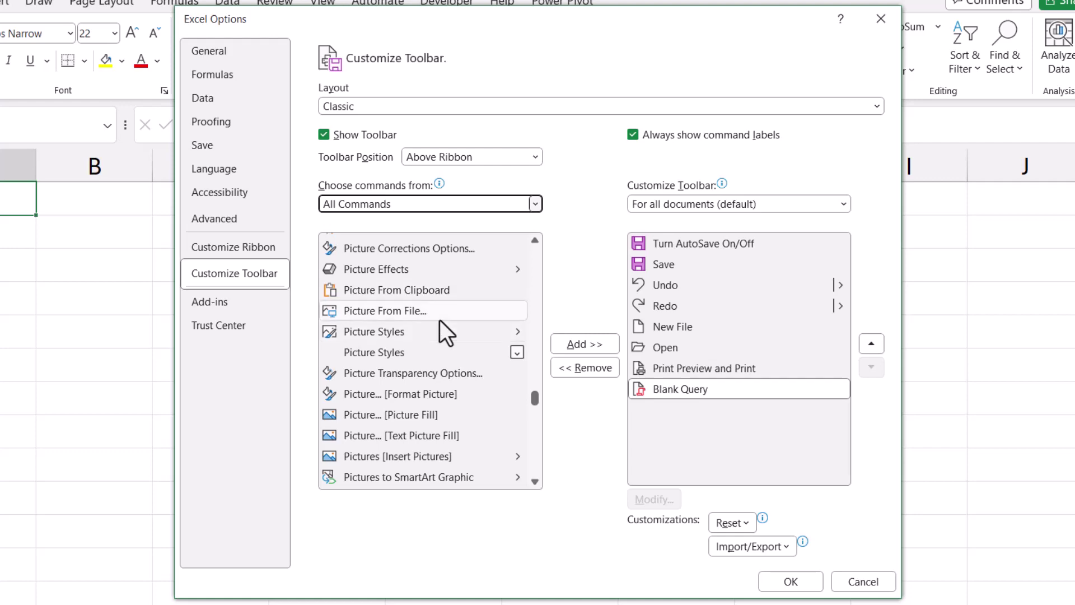
left_click(439, 314)
left_click(586, 347)
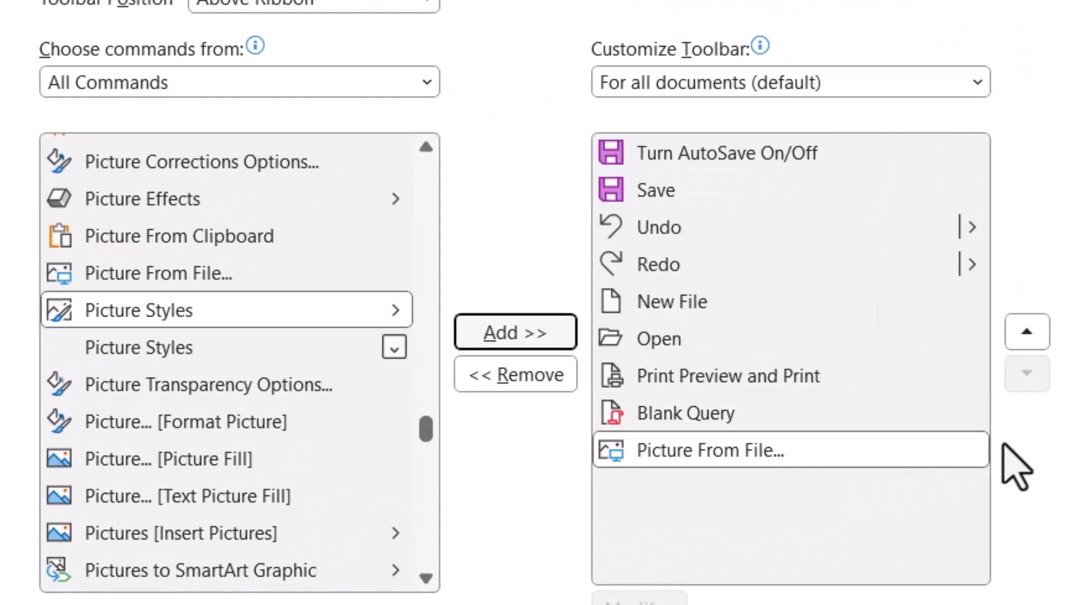
Move New File to the top of the toolbar list with Open right below it
left_click(793, 344)
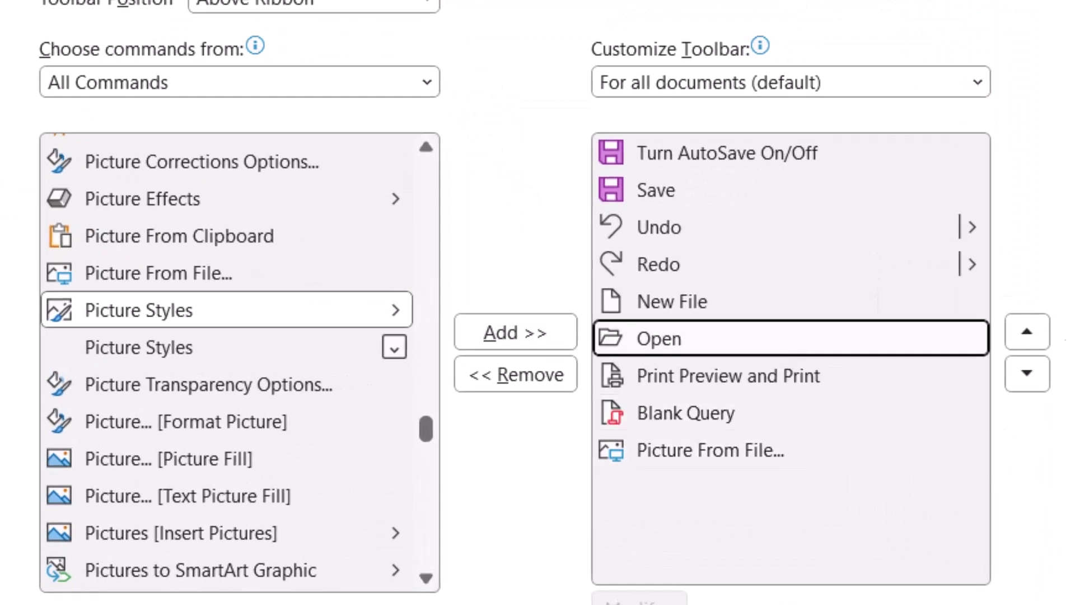
left_click(1027, 332)
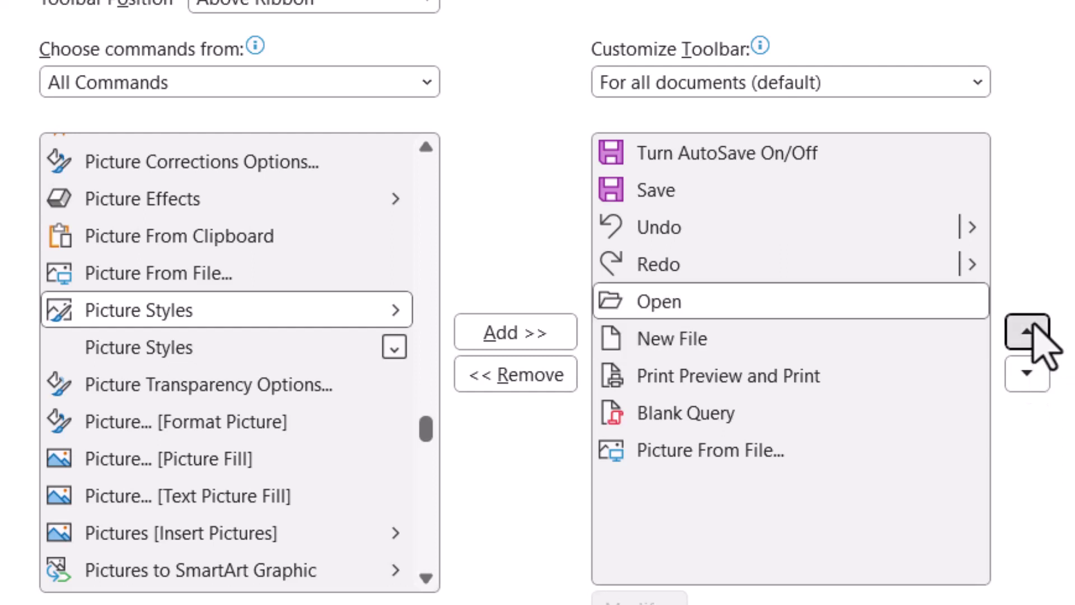
left_click(1027, 333)
left_click(1027, 331)
left_click(1028, 332)
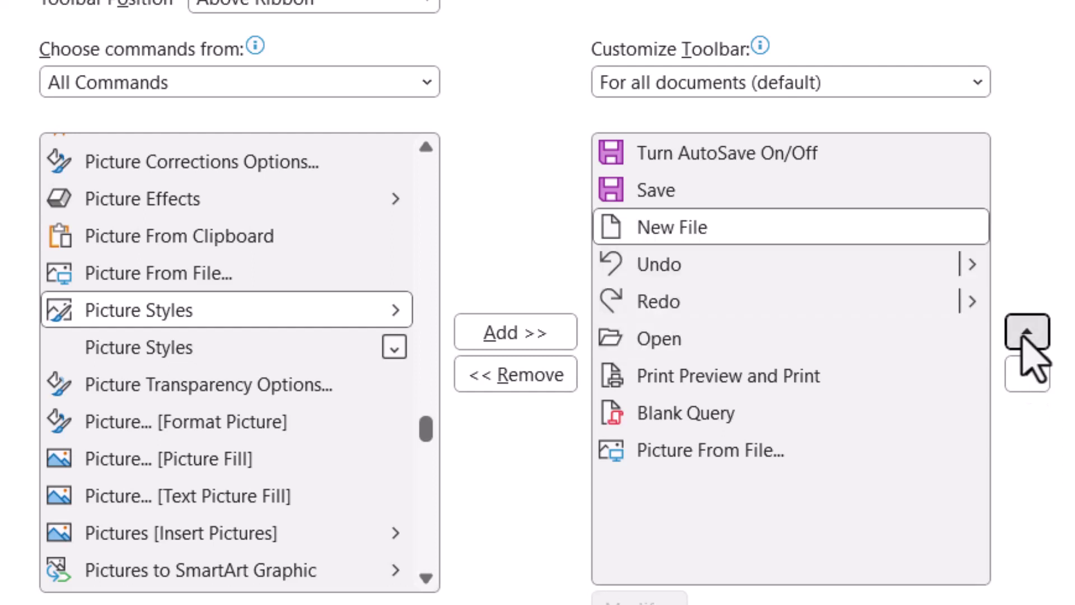
left_click(1027, 332)
left_click(1028, 332)
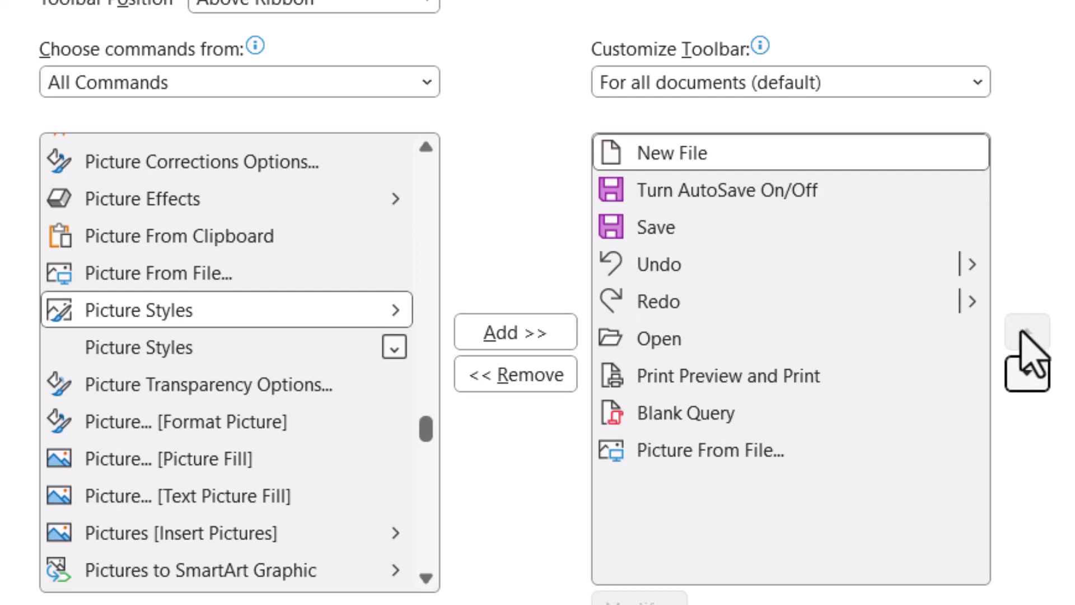
left_click(659, 338)
left_click(1027, 332)
left_click(1027, 331)
left_click(1027, 332)
left_click(1027, 331)
Remove Turn AutoSave On/Off from the toolbar list and apply the changes
key("Down")
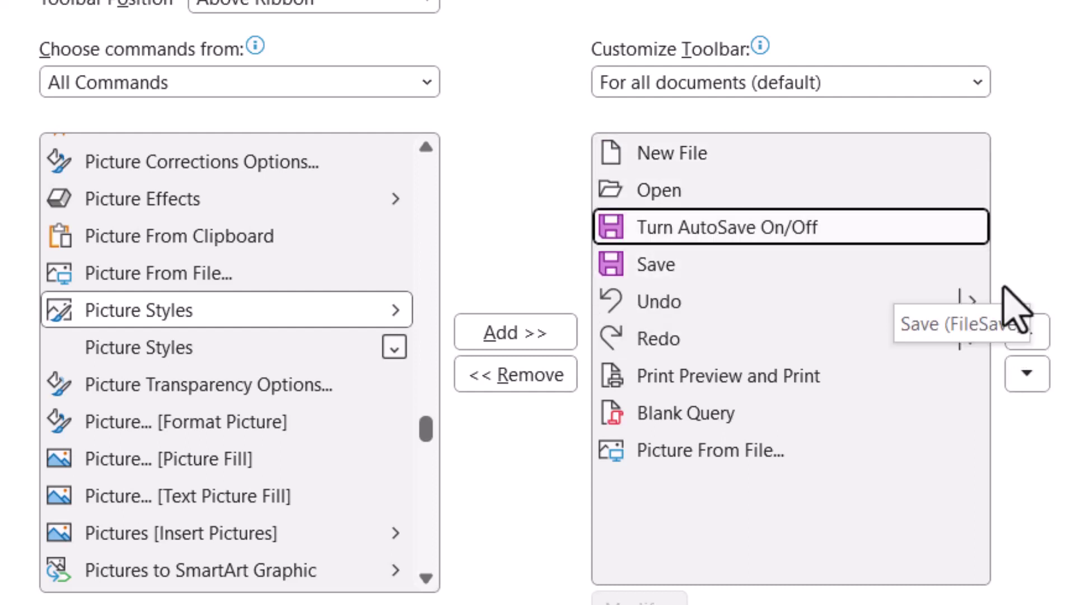
left_click(495, 375)
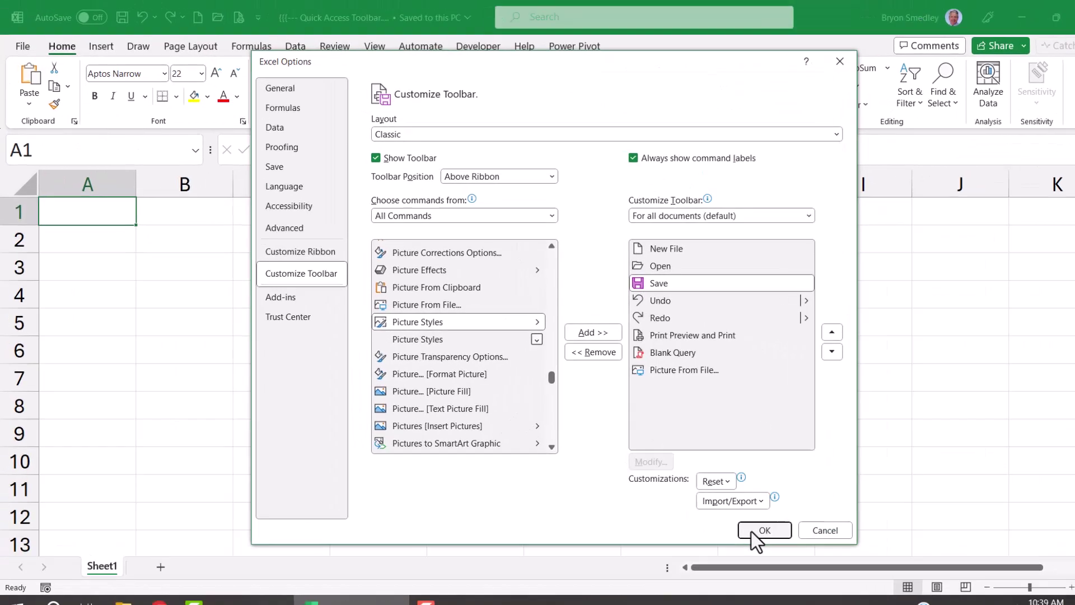
left_click(752, 531)
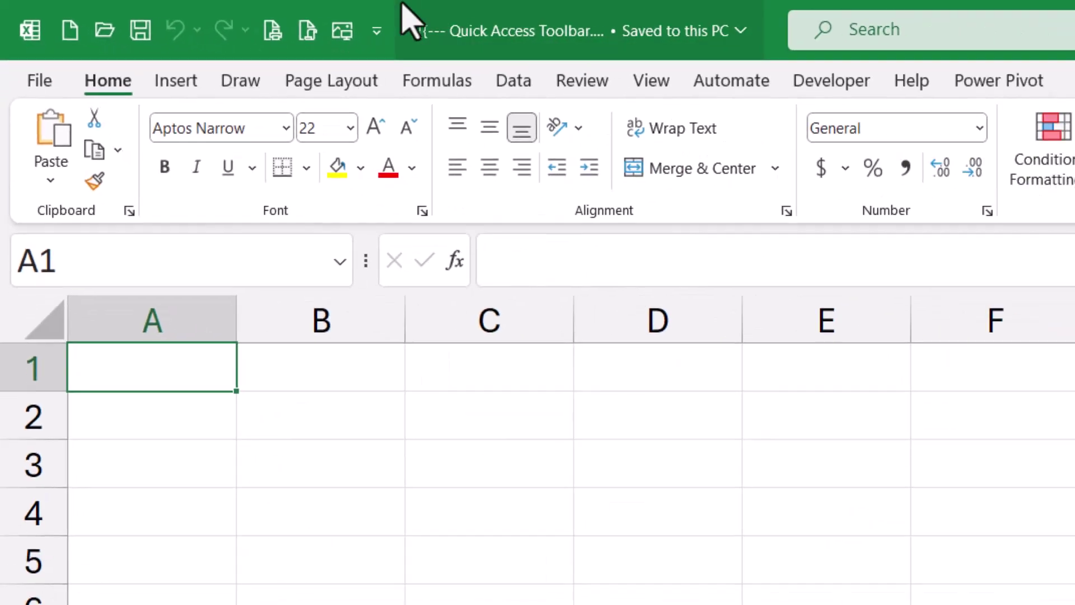
Open the Quick Access Toolbar command list on the sheet
left_click(761, 61)
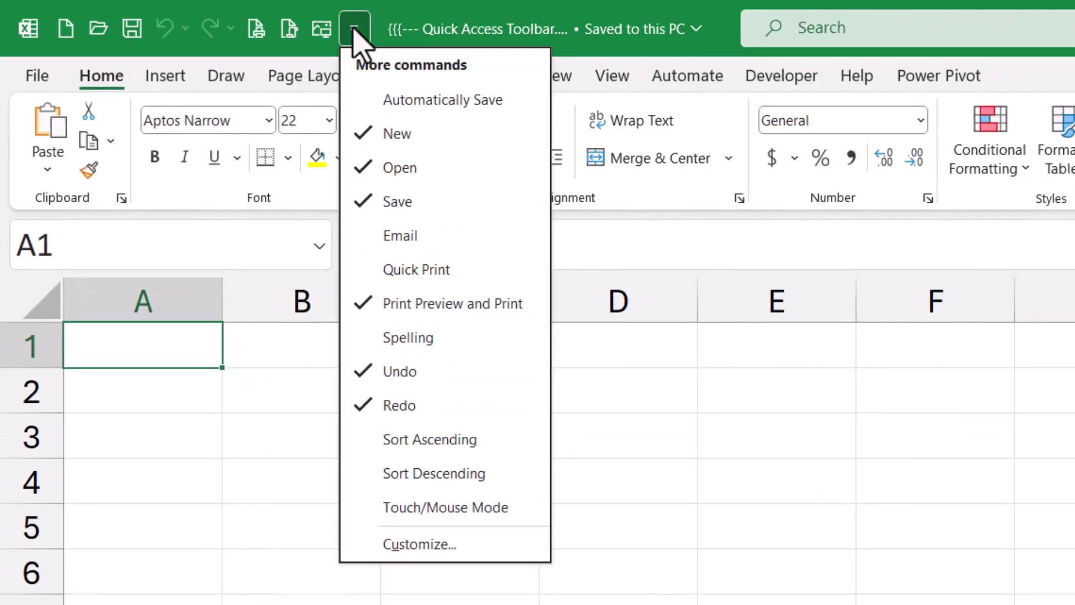
Set the Quick Access Toolbar position to Below Ribbon and close Excel Options
left_click(393, 543)
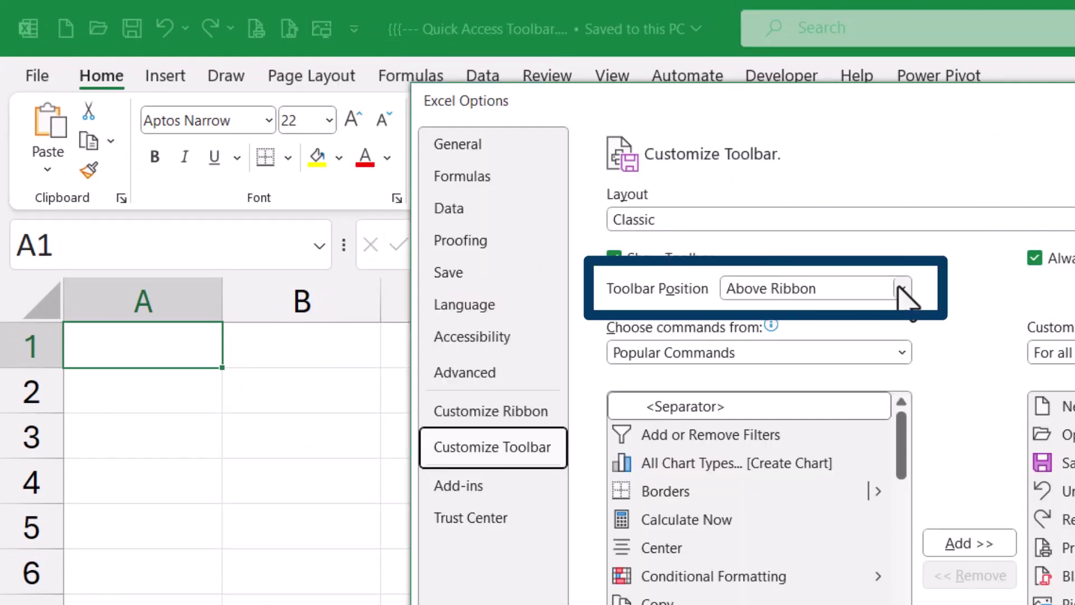
left_click(902, 288)
left_click(817, 333)
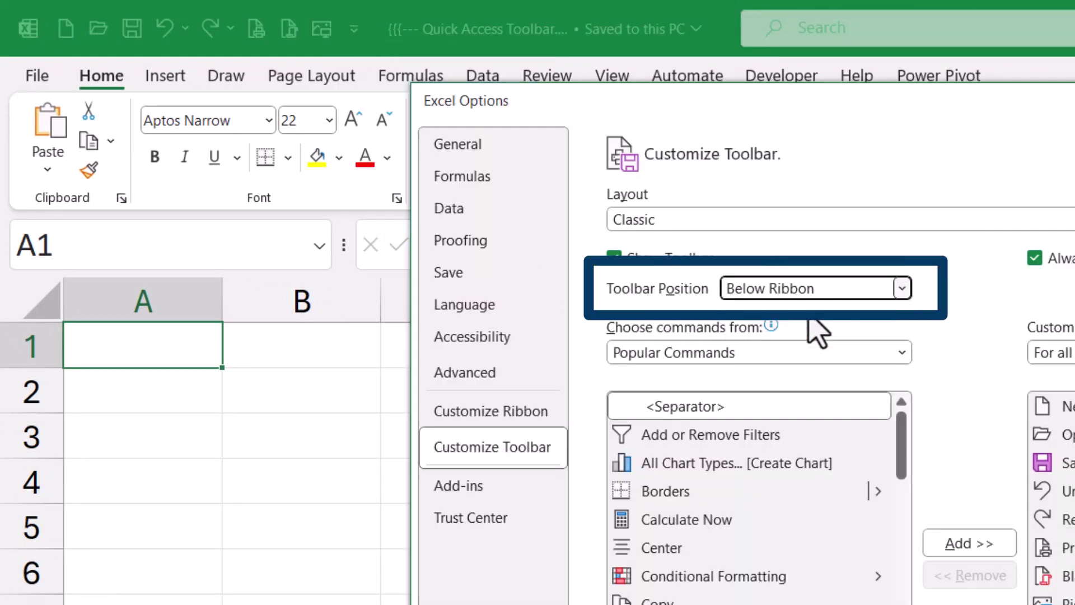
key("Return")
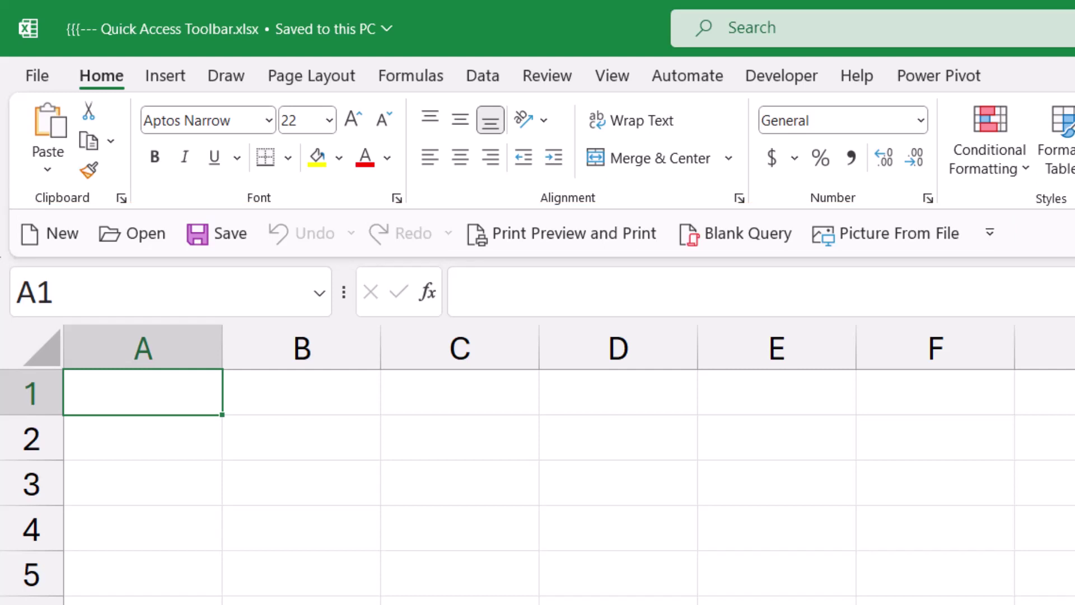
Uncheck Always show command labels for the toolbar, then switch to the Formulas tab
left_click(994, 242)
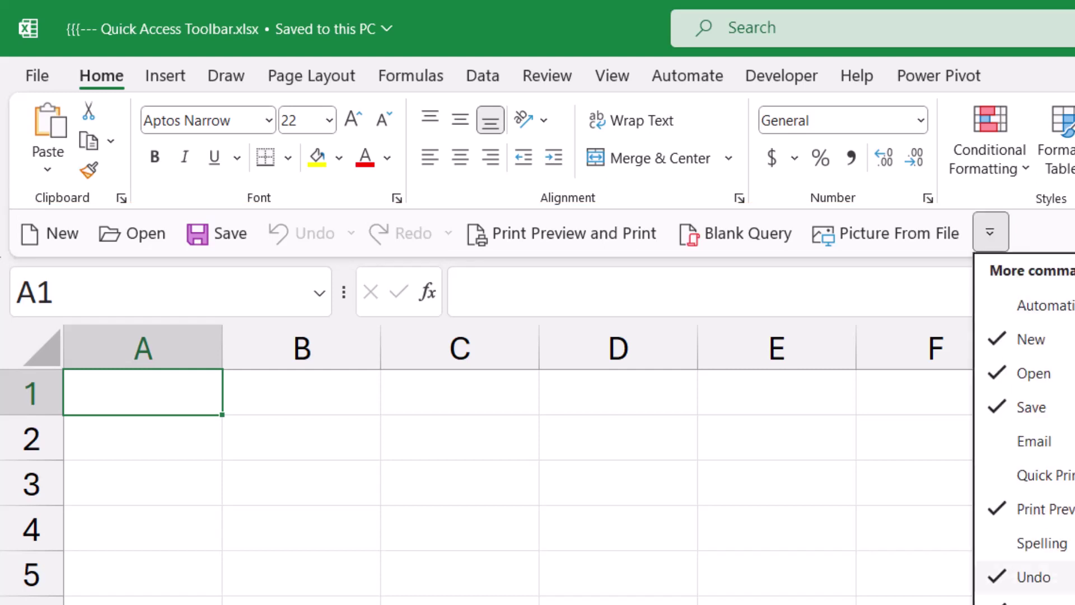
left_click(1030, 270)
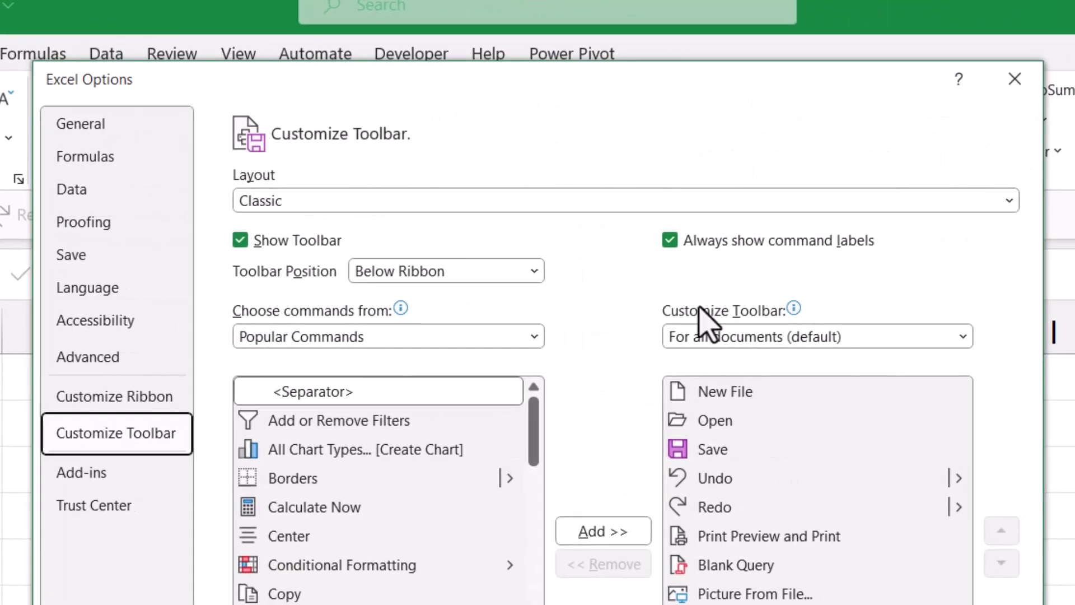
left_click(669, 240)
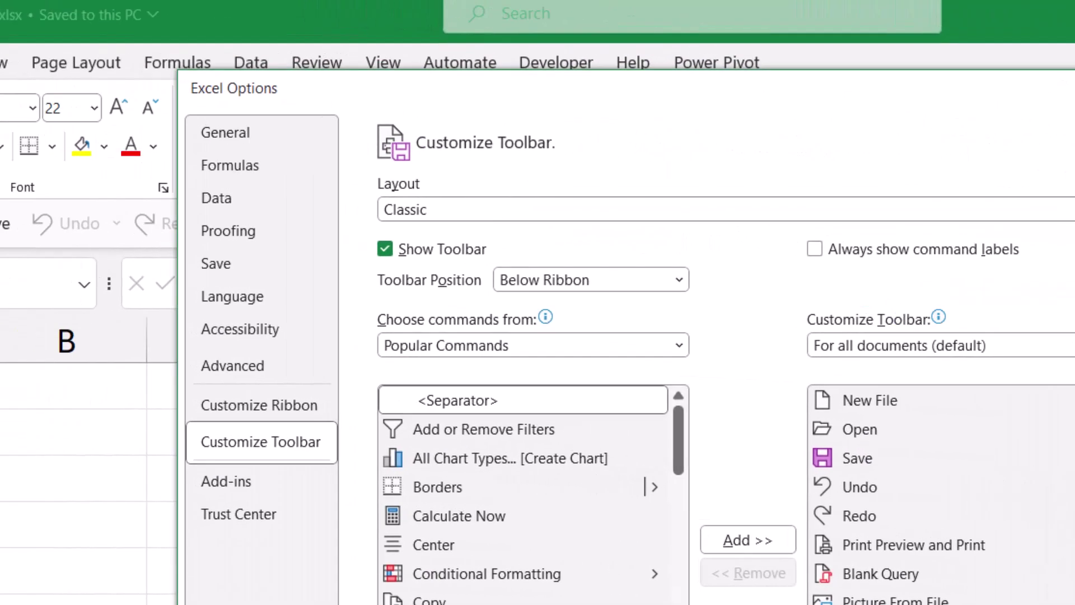
key("Return")
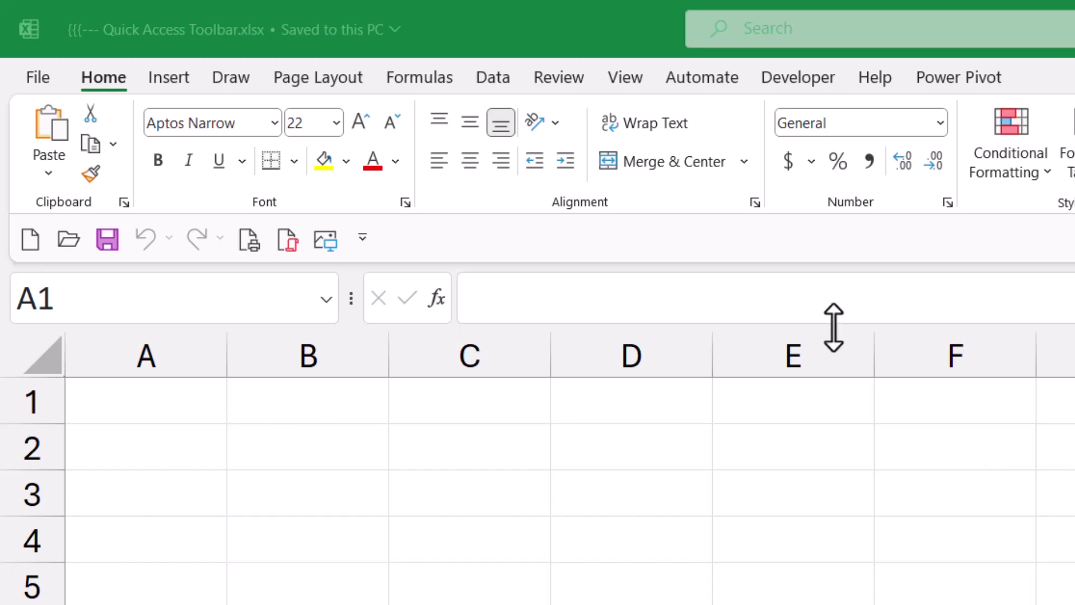
left_click(378, 77)
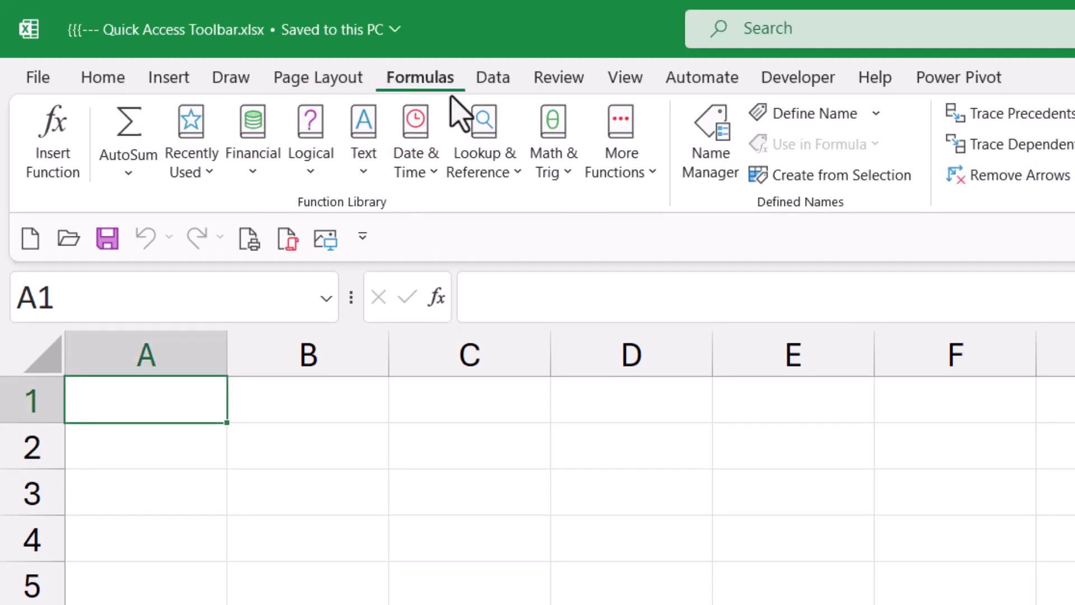
right_click(721, 172)
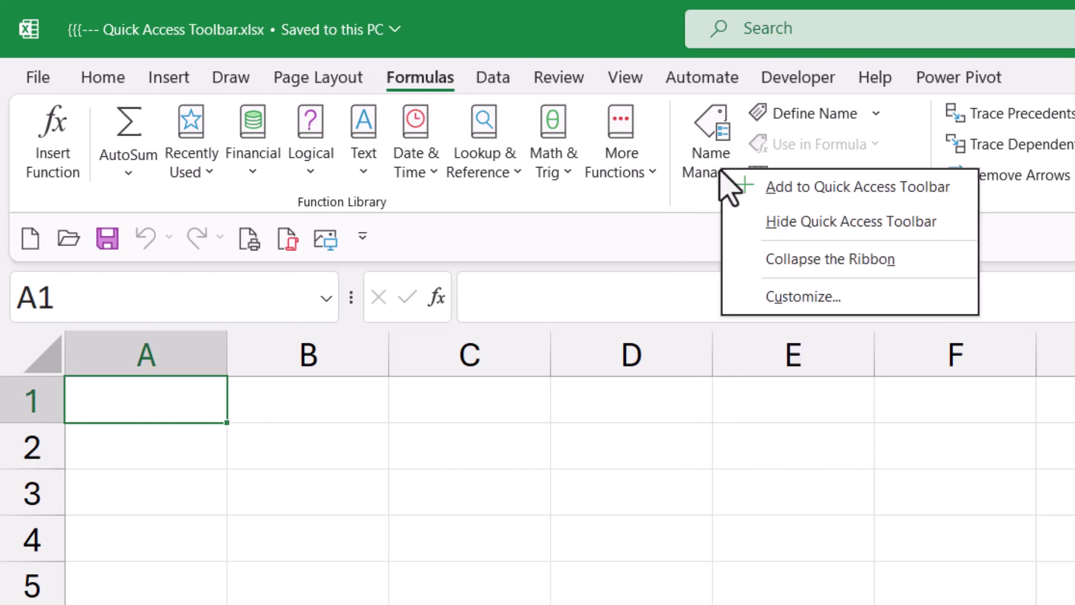
left_click(882, 190)
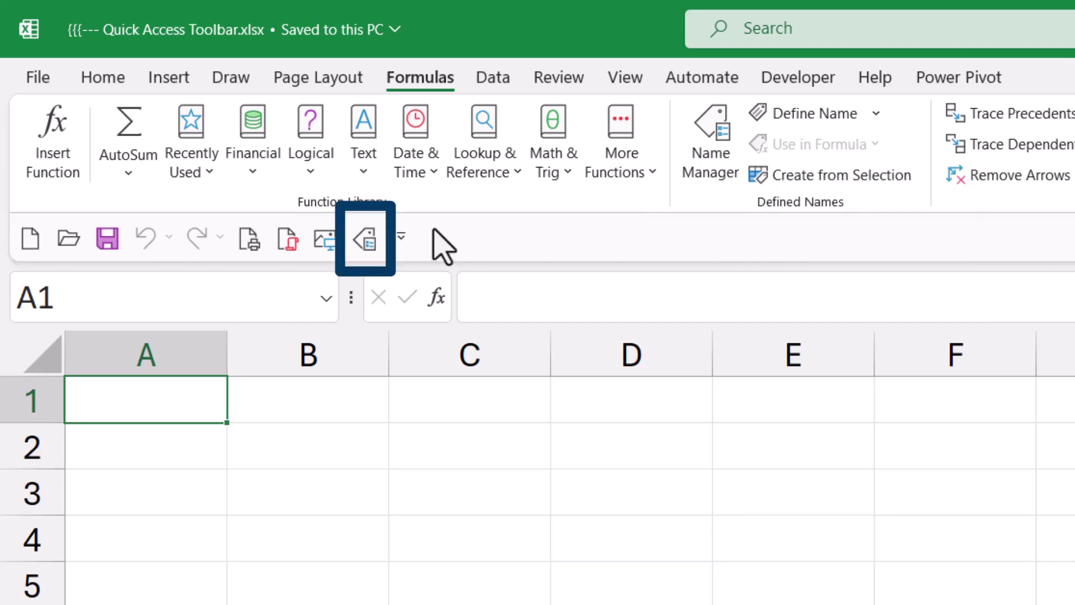
right_click(369, 247)
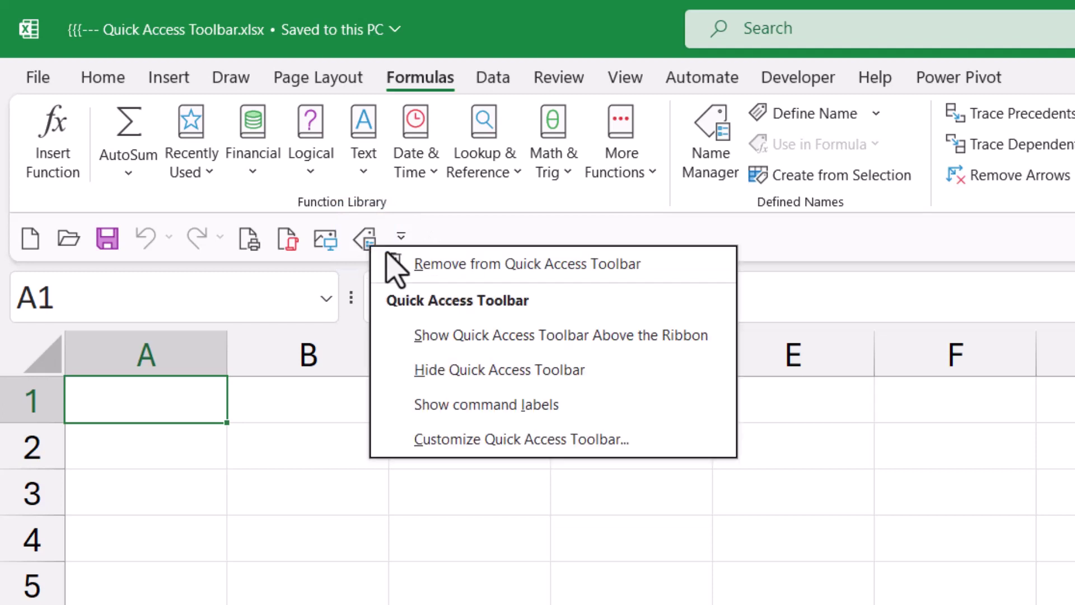
left_click(485, 264)
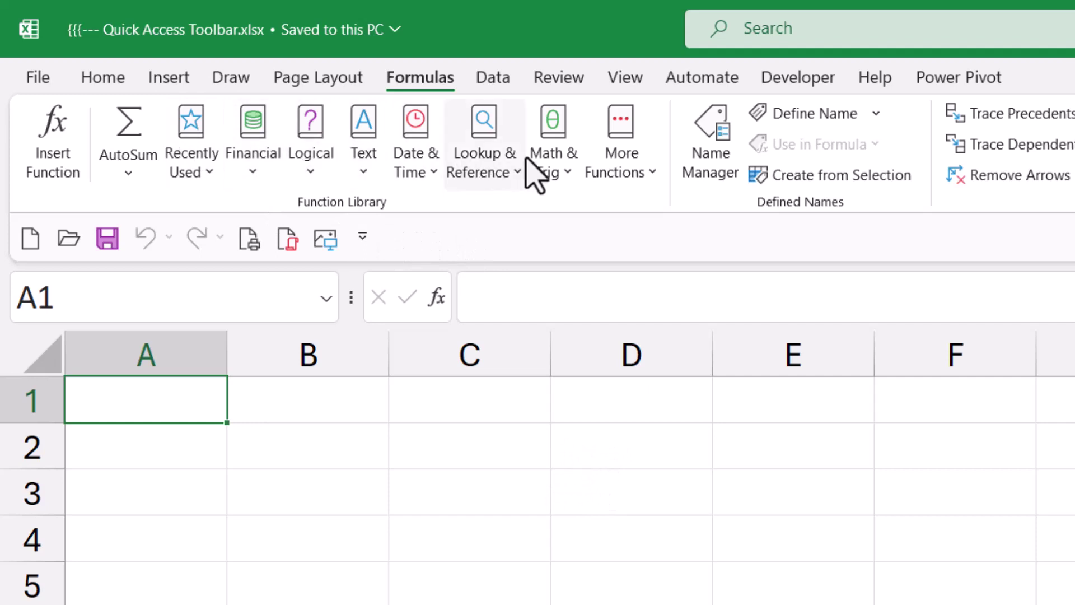
right_click(257, 134)
left_click(283, 149)
right_click(310, 141)
left_click(354, 149)
right_click(376, 144)
left_click(409, 148)
right_click(422, 137)
left_click(476, 148)
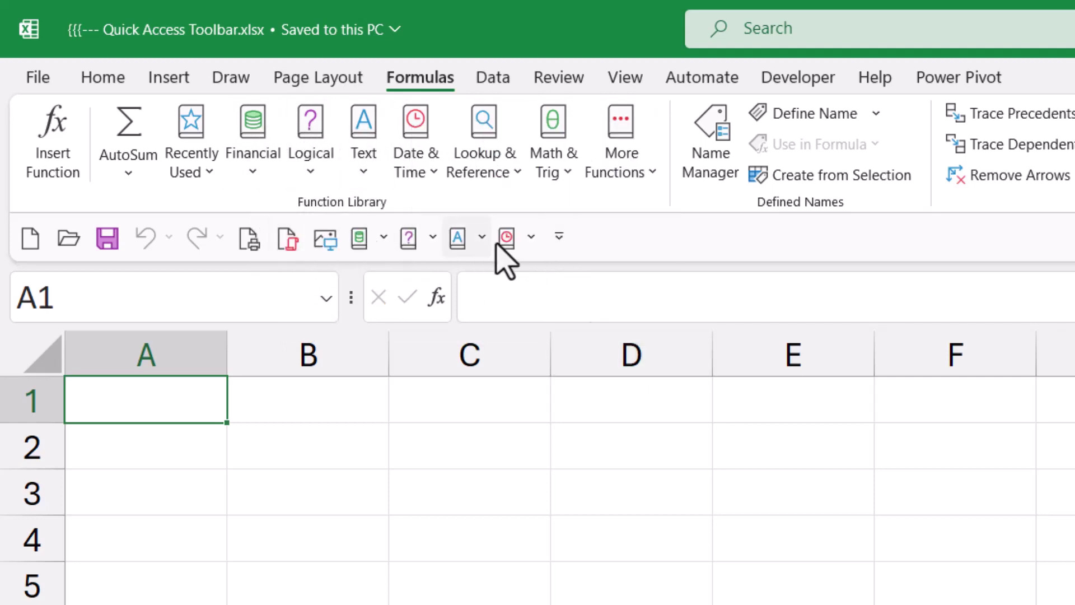
right_click(531, 240)
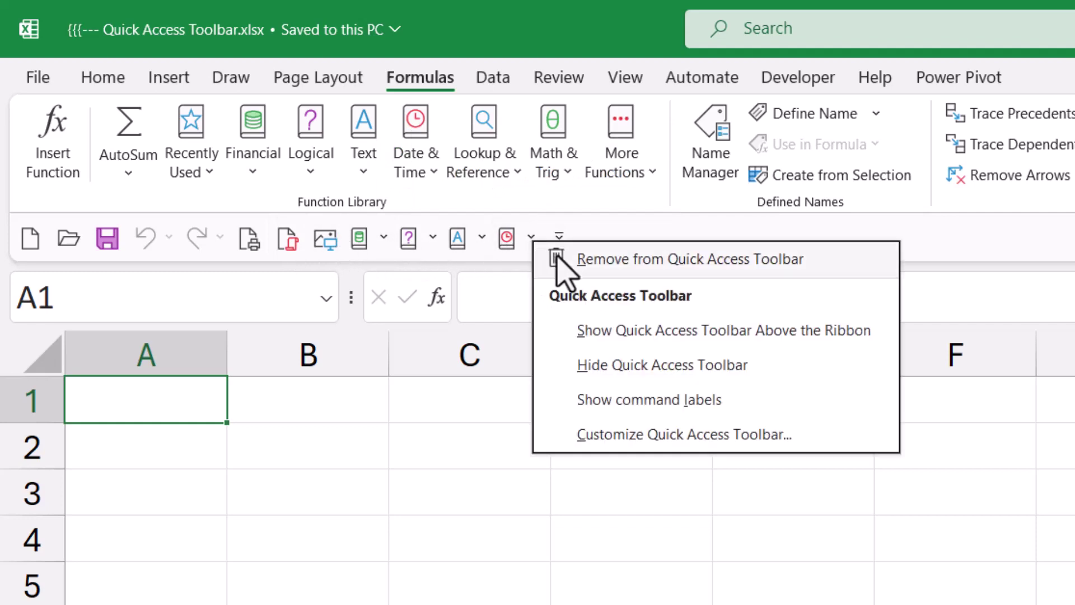
left_click(559, 256)
right_click(489, 238)
left_click(510, 254)
right_click(408, 240)
left_click(437, 257)
right_click(359, 238)
left_click(387, 256)
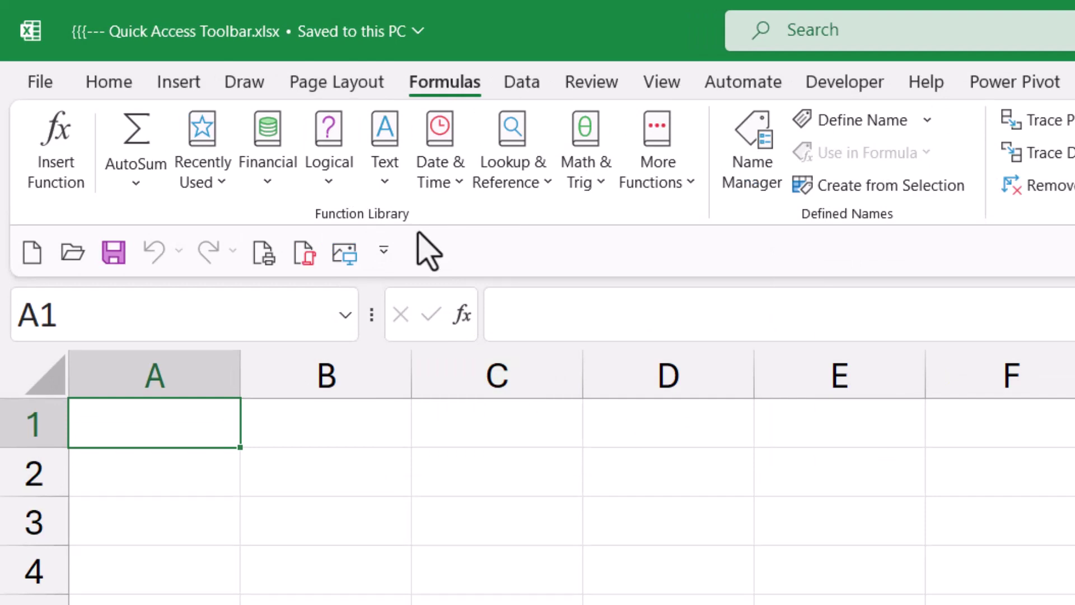
Add the Function Library group to the toolbar and try its Date & Time function list
right_click(391, 215)
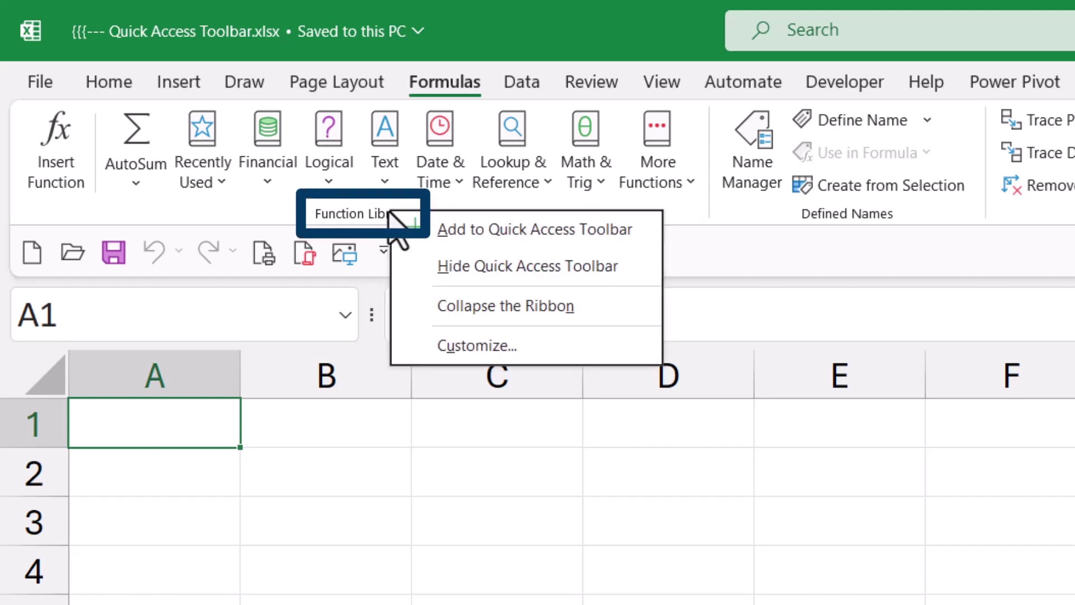
left_click(451, 228)
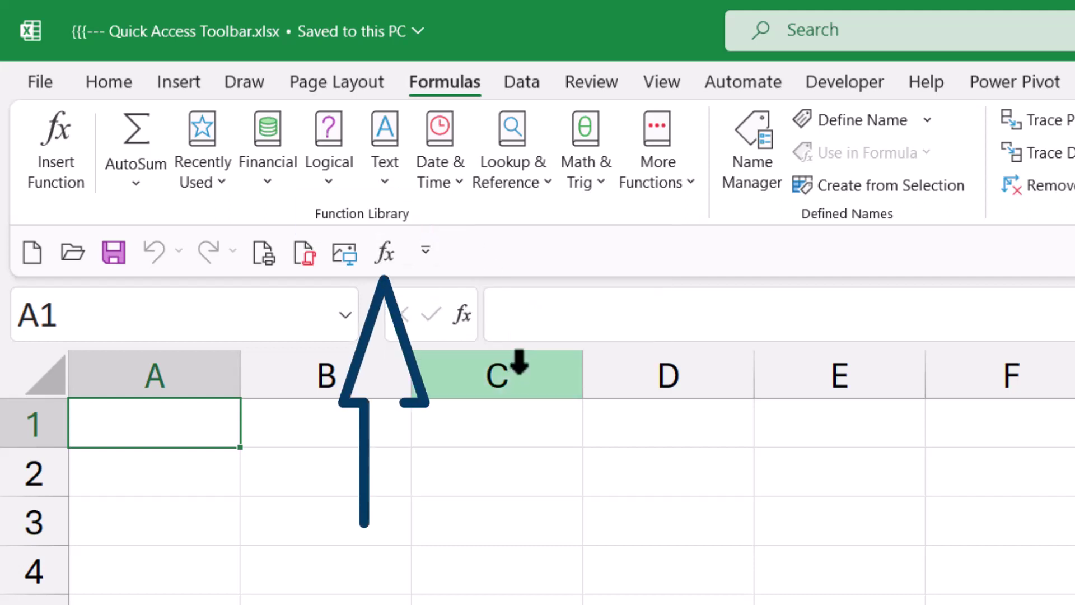
left_click(132, 83)
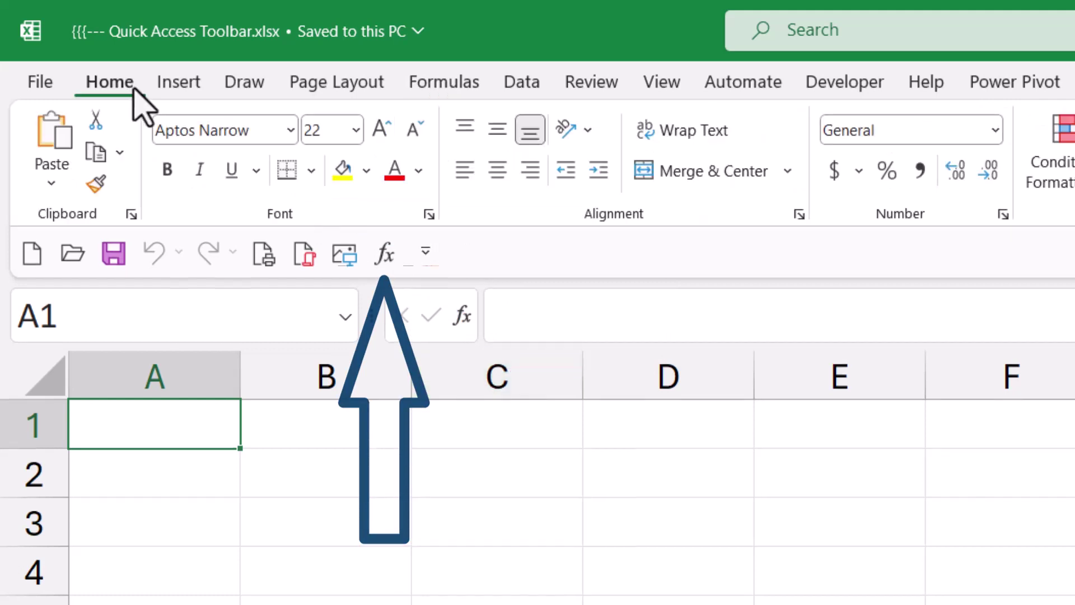
left_click(432, 91)
left_click(331, 128)
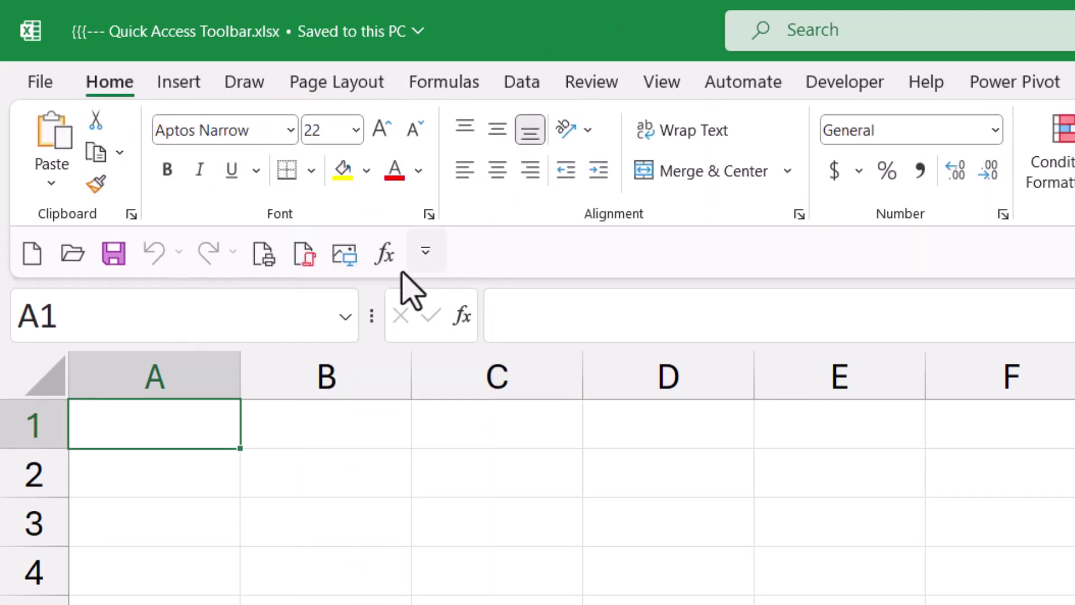
left_click(385, 256)
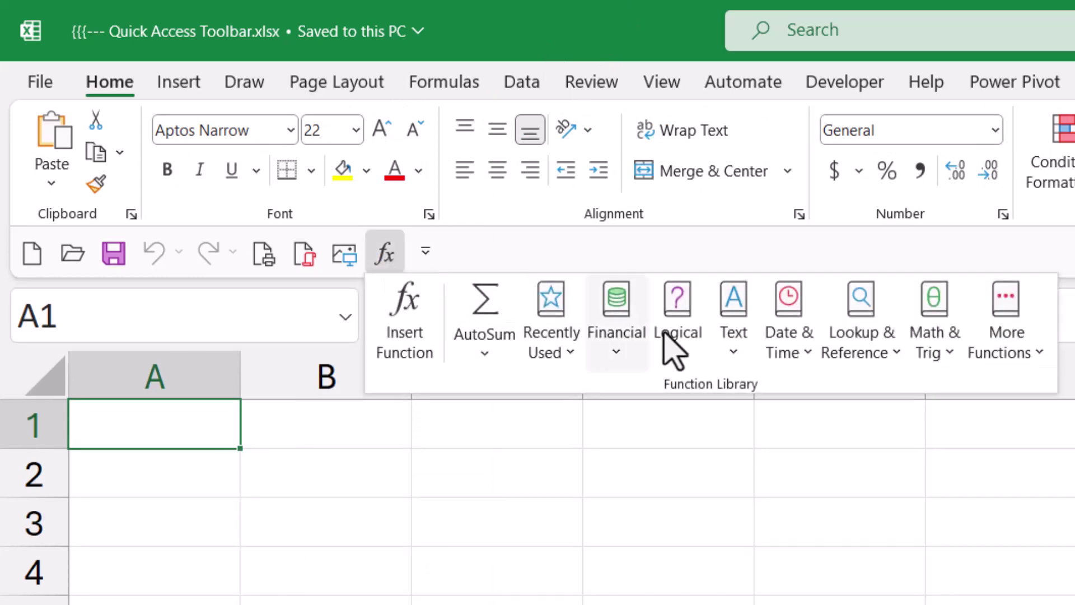
left_click(789, 325)
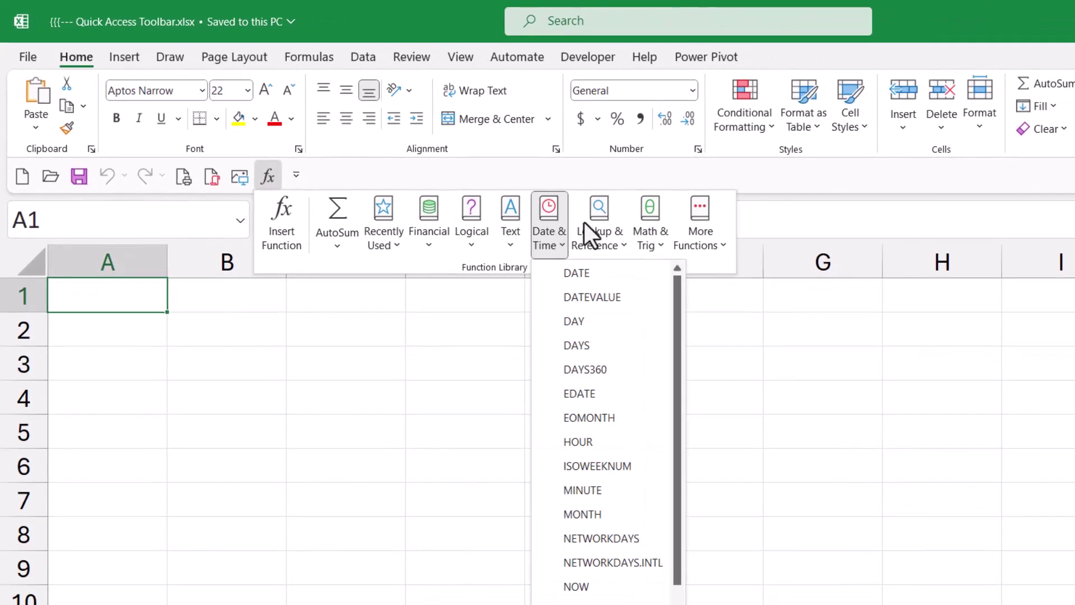
left_click(362, 58)
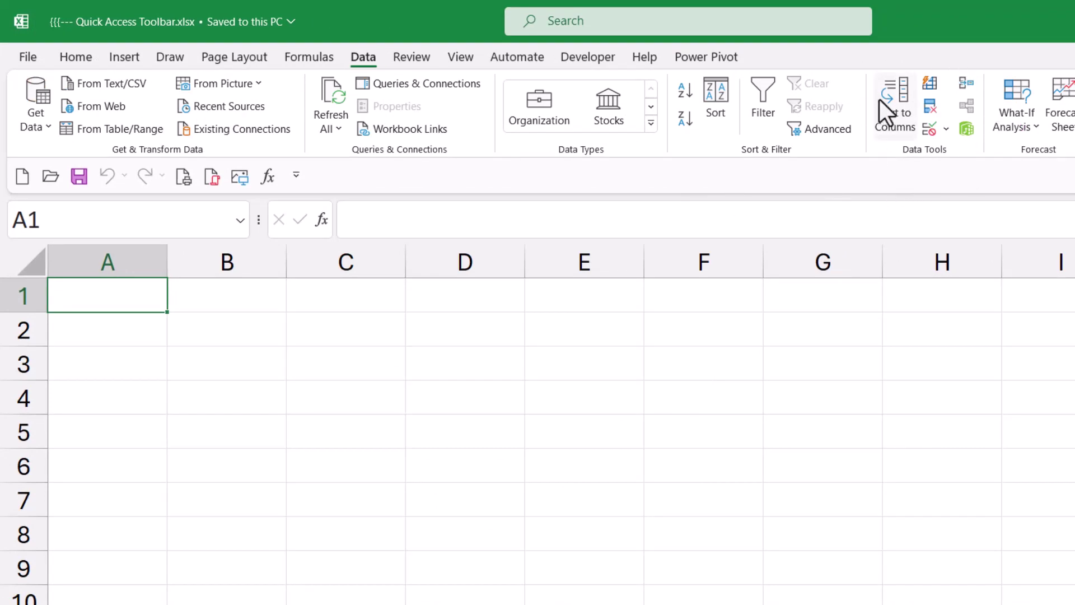
Add the Data Tools group to the toolbar, then right-click its toolbar button for removal
right_click(917, 148)
left_click(941, 159)
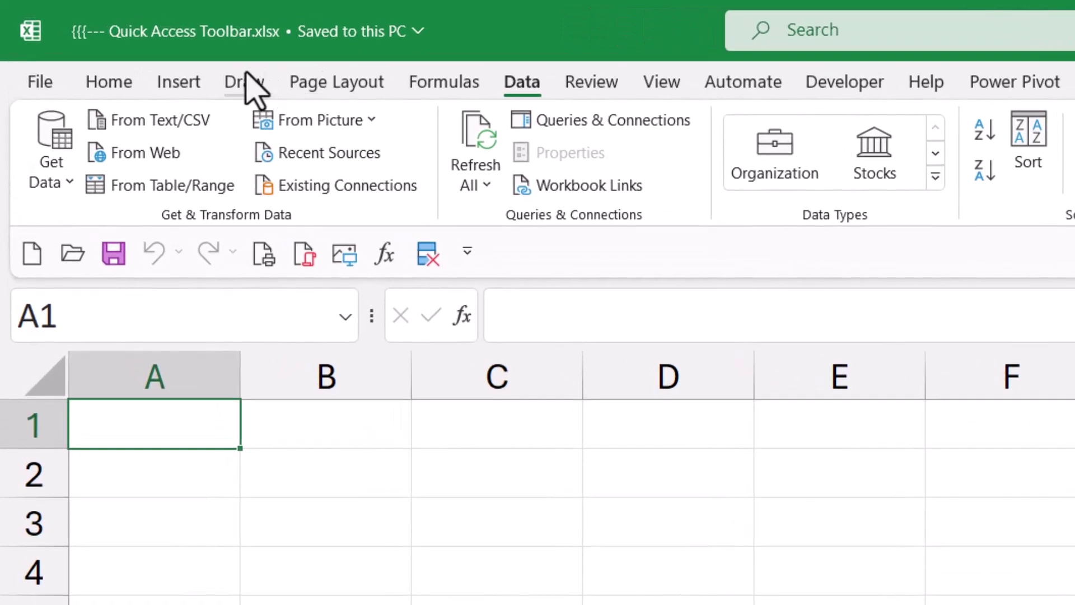
left_click(181, 81)
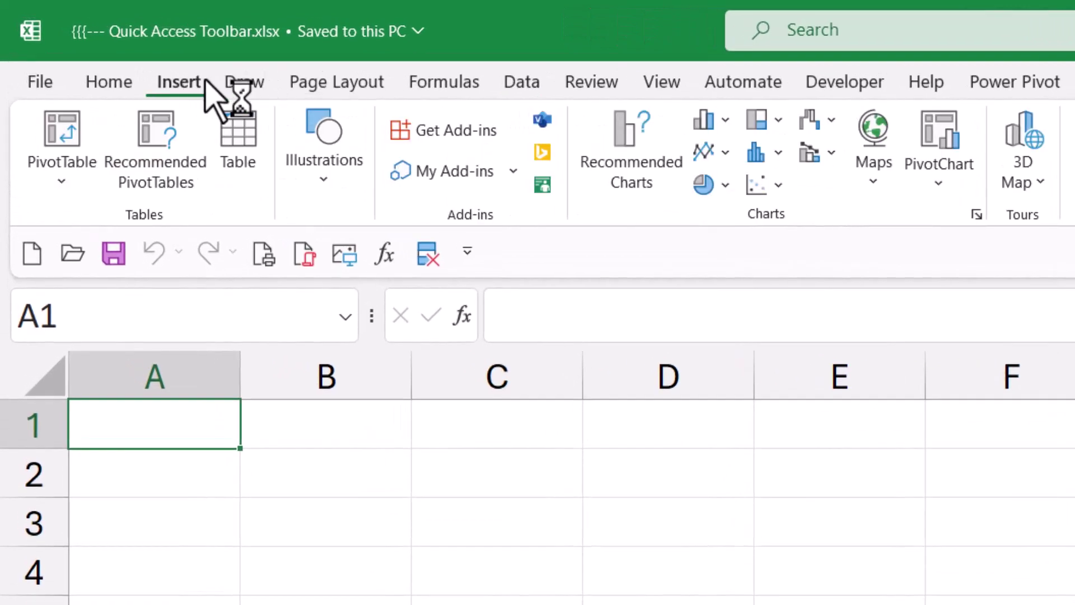
left_click(425, 253)
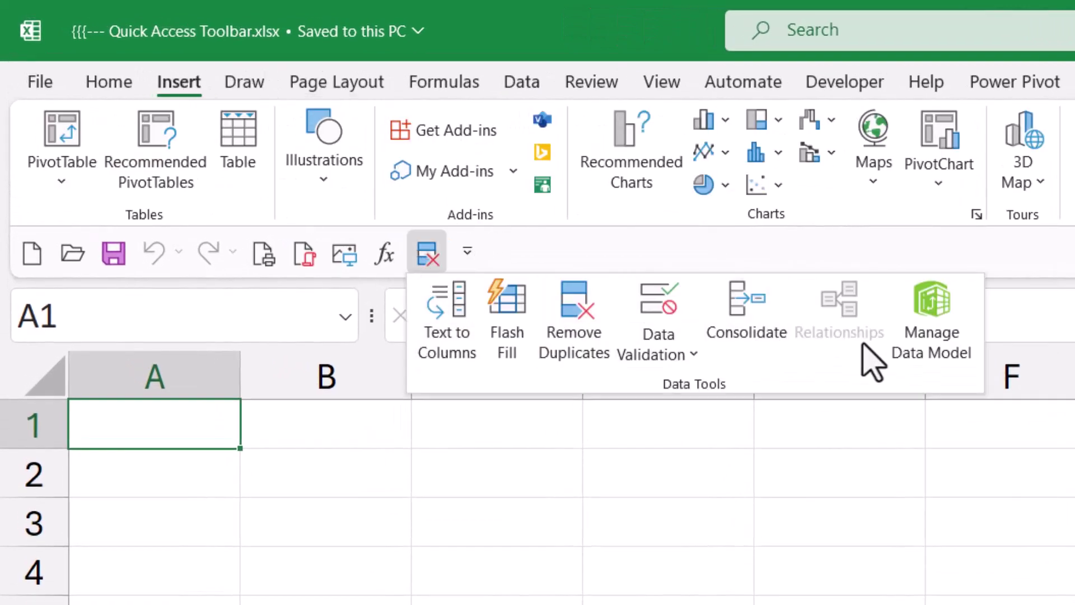
right_click(431, 256)
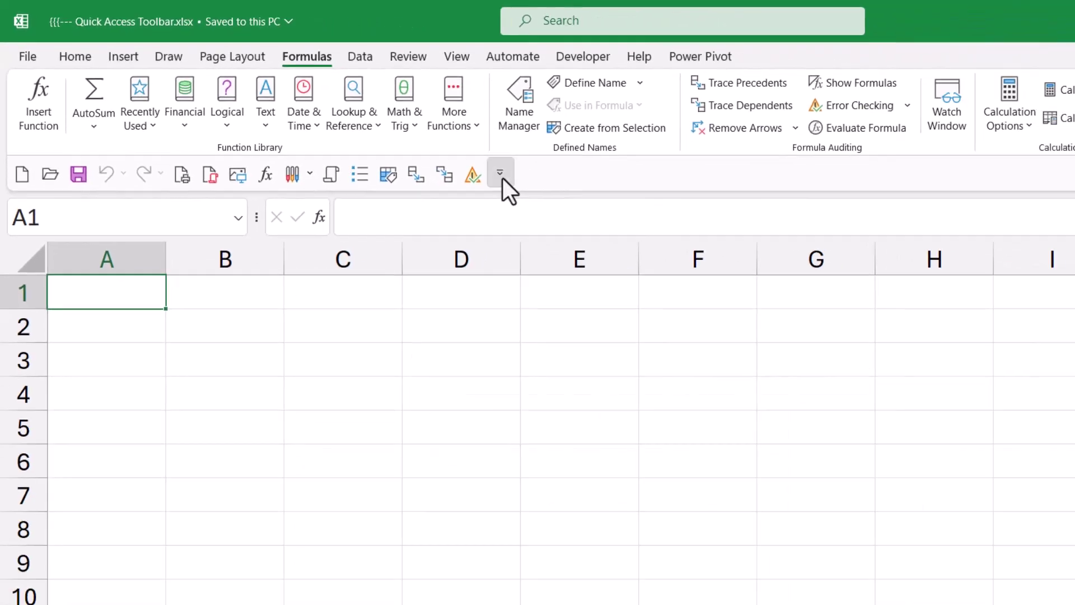
In the toolbar settings, add a separator and place it right after Save
left_click(724, 251)
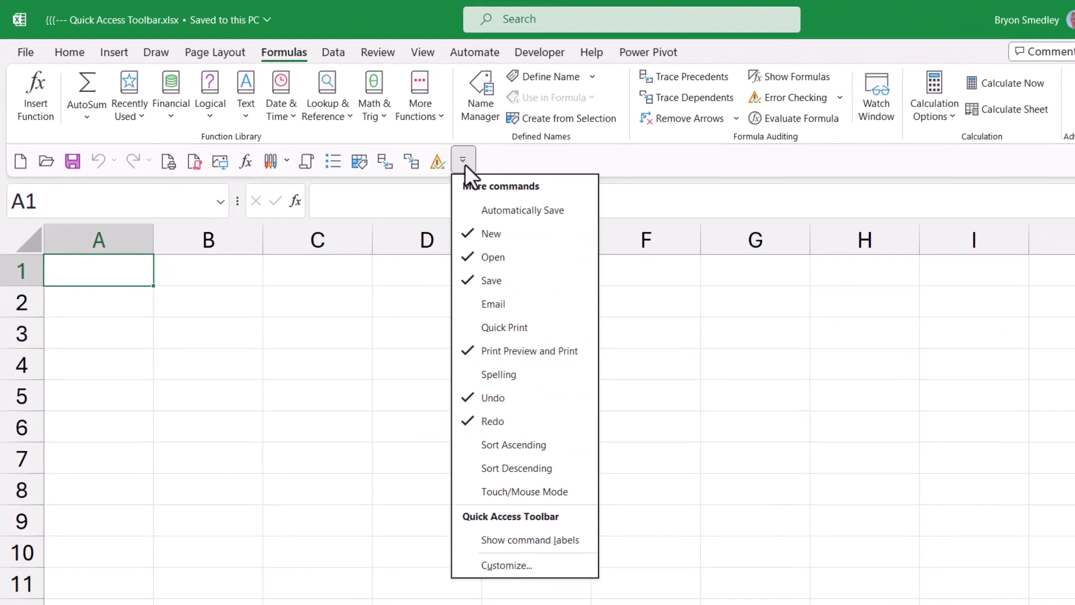
left_click(514, 567)
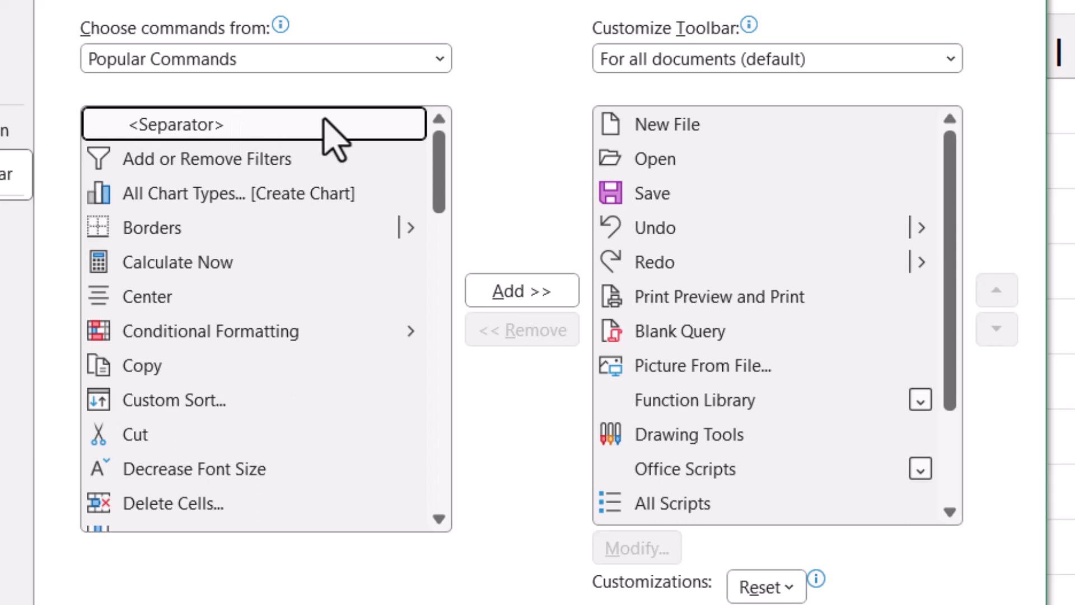
left_click(495, 296)
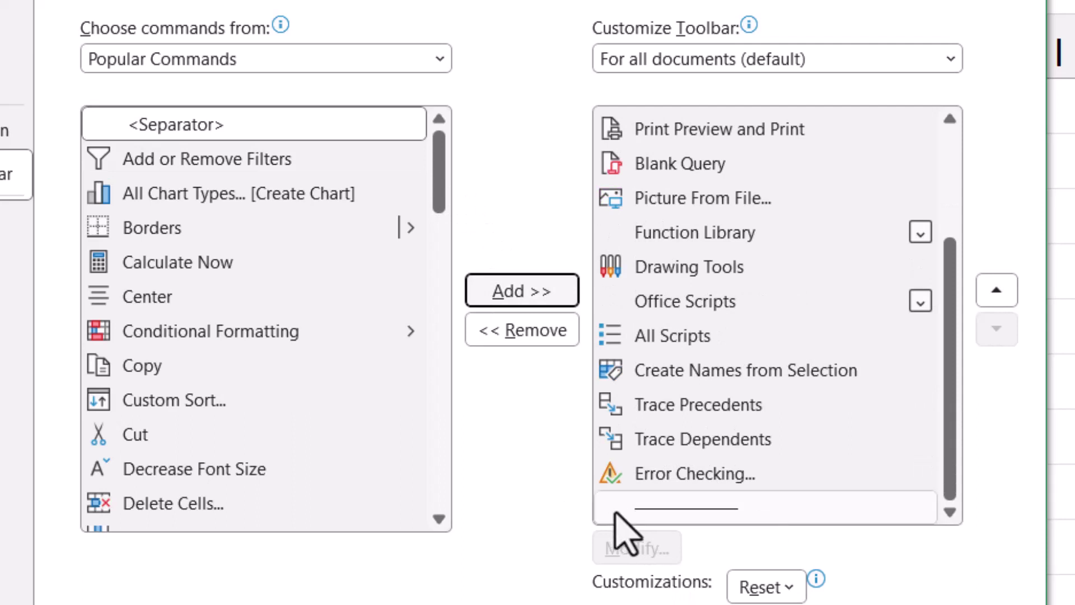
left_click(996, 289)
left_click(996, 290)
left_click(996, 290)
left_click(996, 290)
left_click(996, 290)
left_click(996, 289)
left_click(996, 290)
left_click(996, 290)
left_click(996, 289)
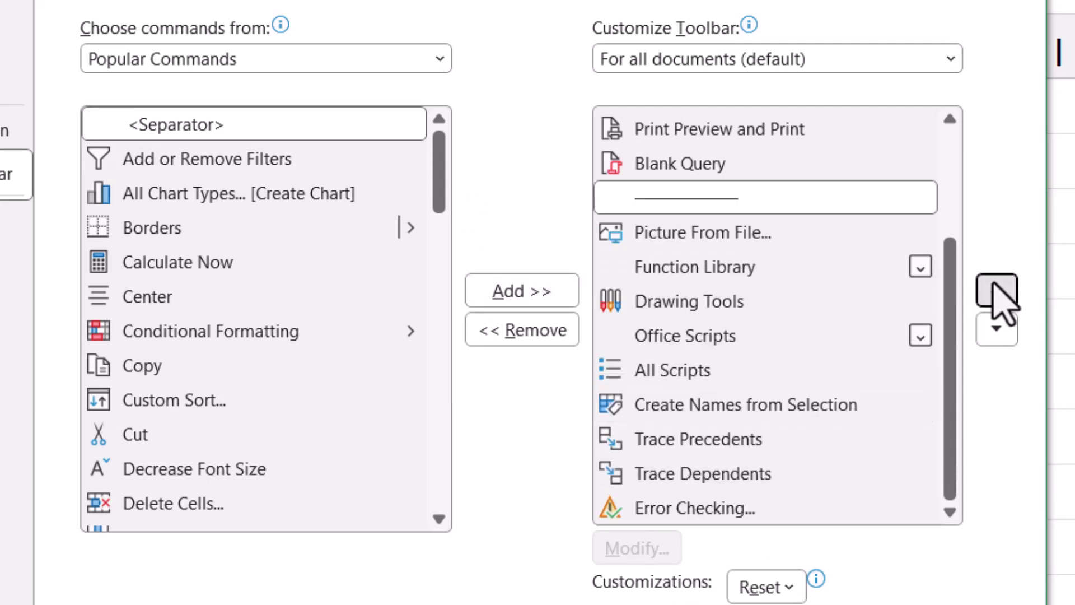
left_click(996, 290)
left_click(996, 289)
left_click(996, 289)
left_click(996, 290)
left_click(996, 290)
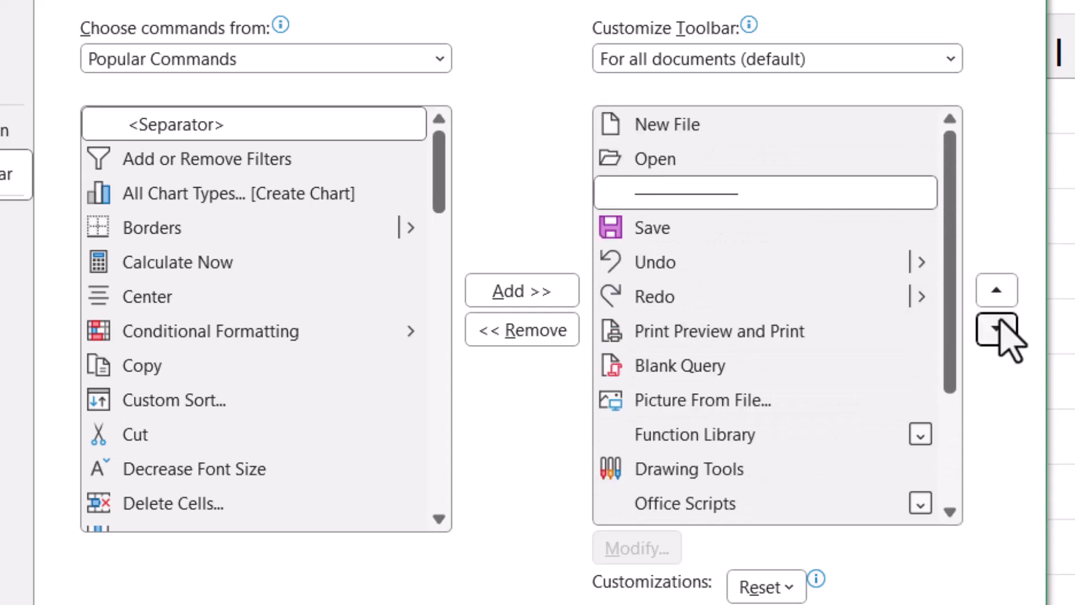
left_click(996, 329)
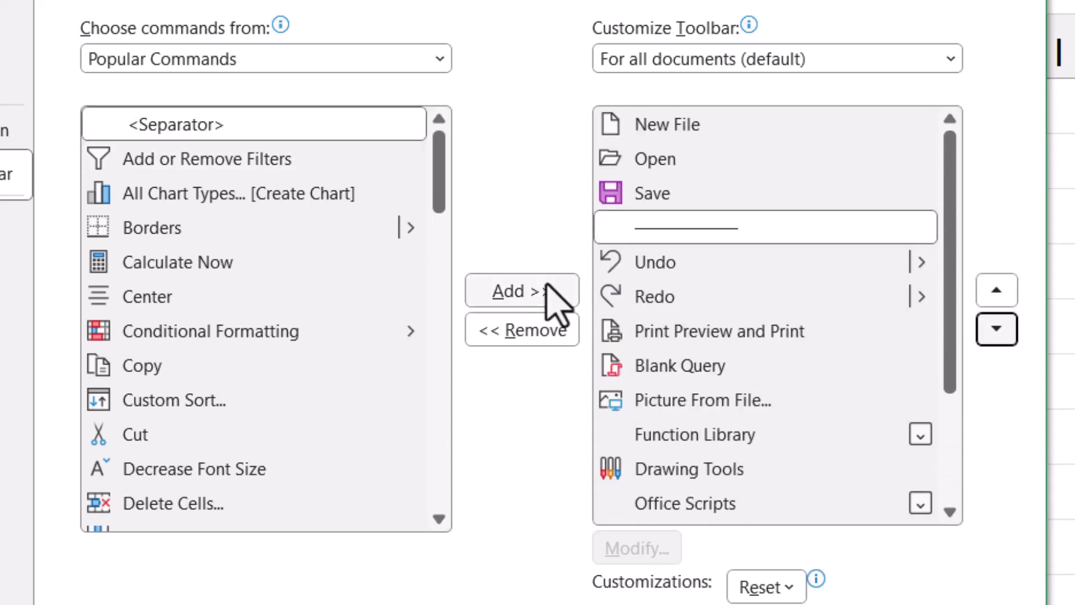
Add separators after Redo and after Print Preview and Print
left_click(557, 300)
left_click(996, 329)
left_click(996, 329)
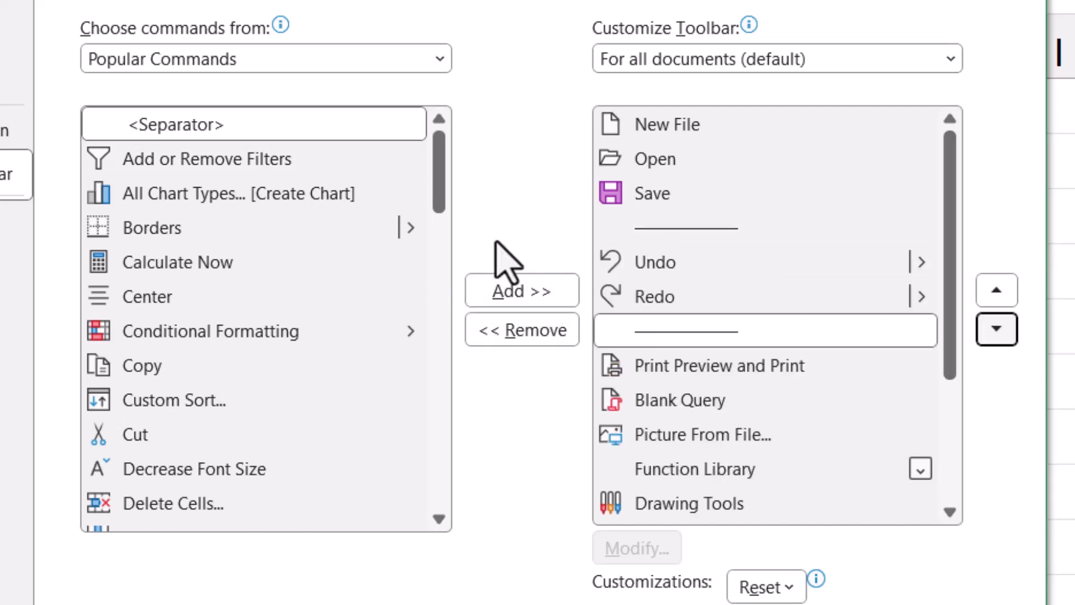
left_click(633, 319)
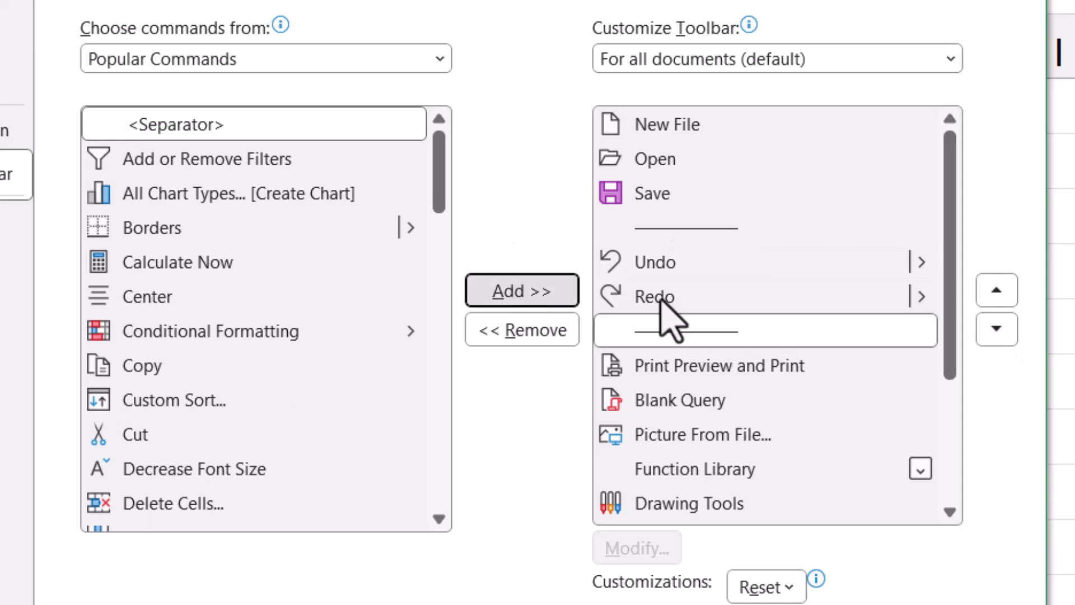
left_click(996, 329)
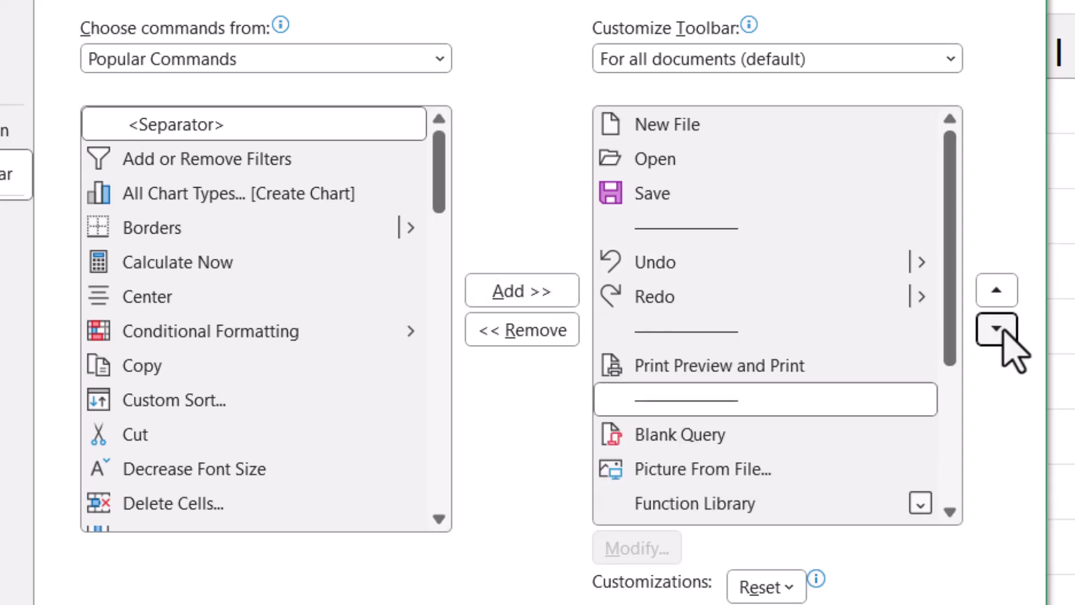
Add separators after Drawing Tools and after Picture From File
left_click(516, 286)
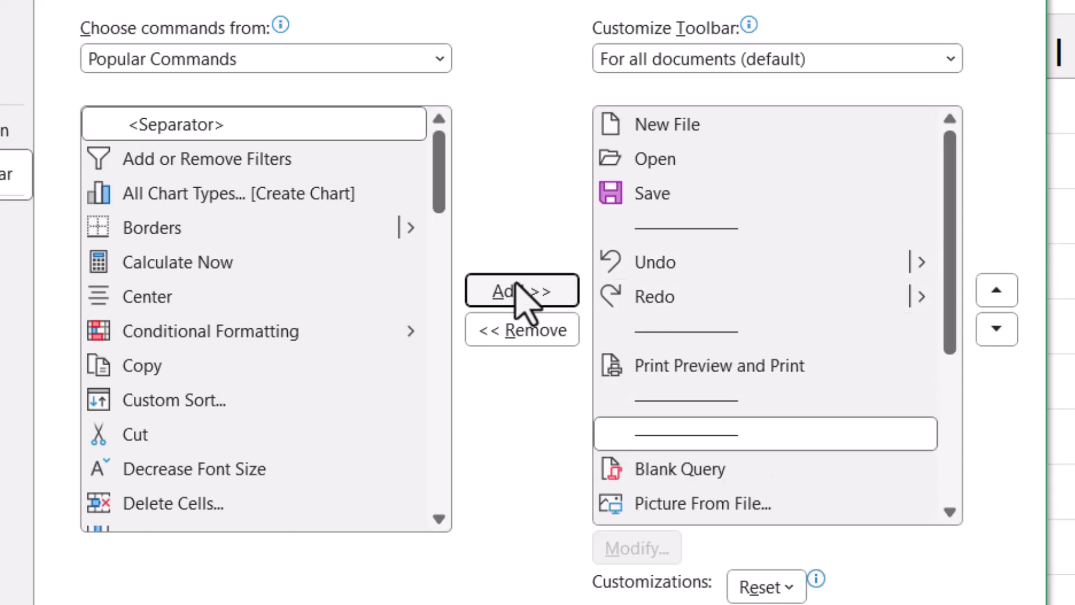
left_click(522, 291)
left_click(999, 330)
left_click(999, 329)
left_click(1000, 329)
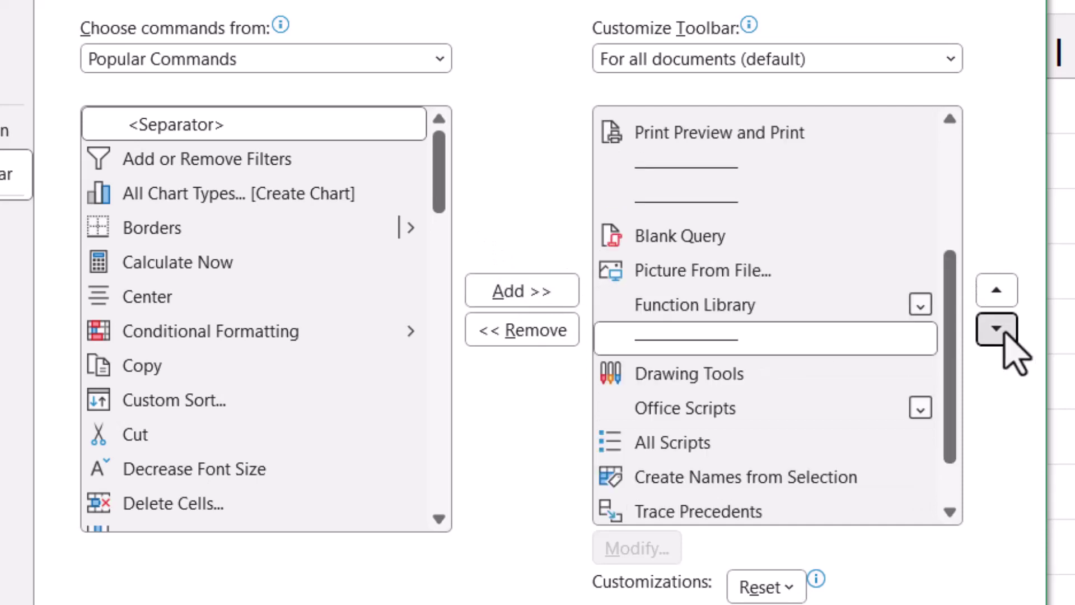
left_click(1000, 331)
left_click(703, 199)
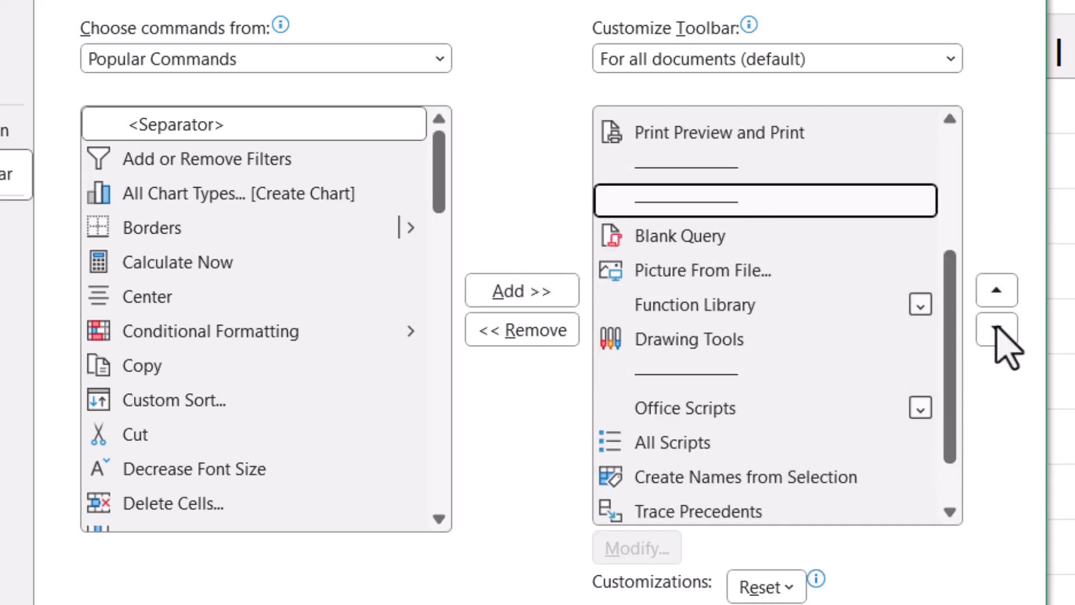
left_click(1000, 330)
left_click(1000, 330)
Add a final separator below Create Names from Selection and confirm the changes
left_click(524, 290)
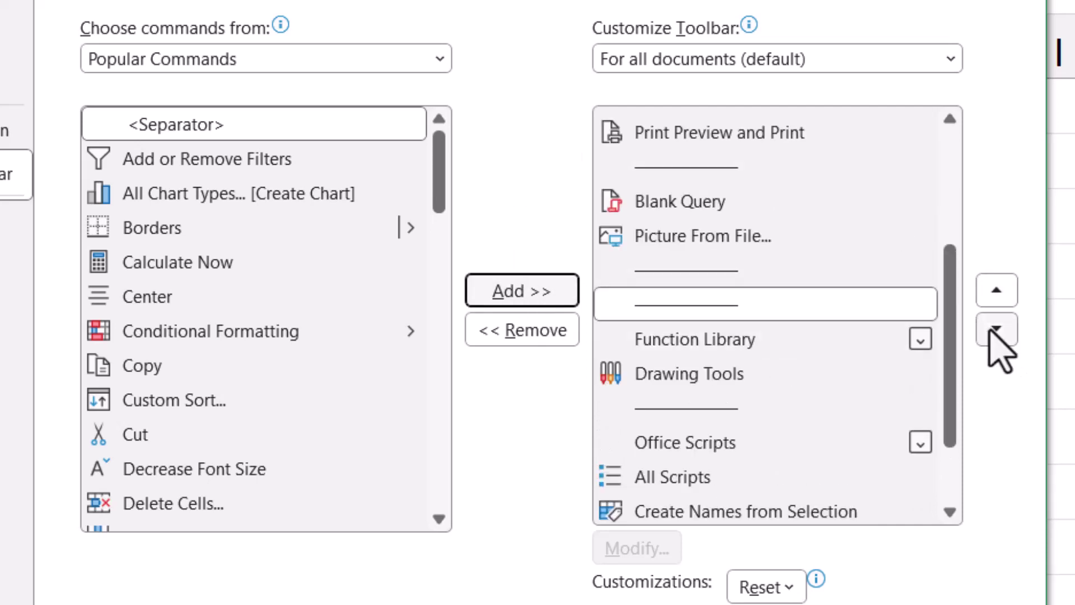
double_click(997, 330)
double_click(996, 331)
double_click(997, 330)
left_click(997, 331)
left_click(996, 330)
double_click(996, 291)
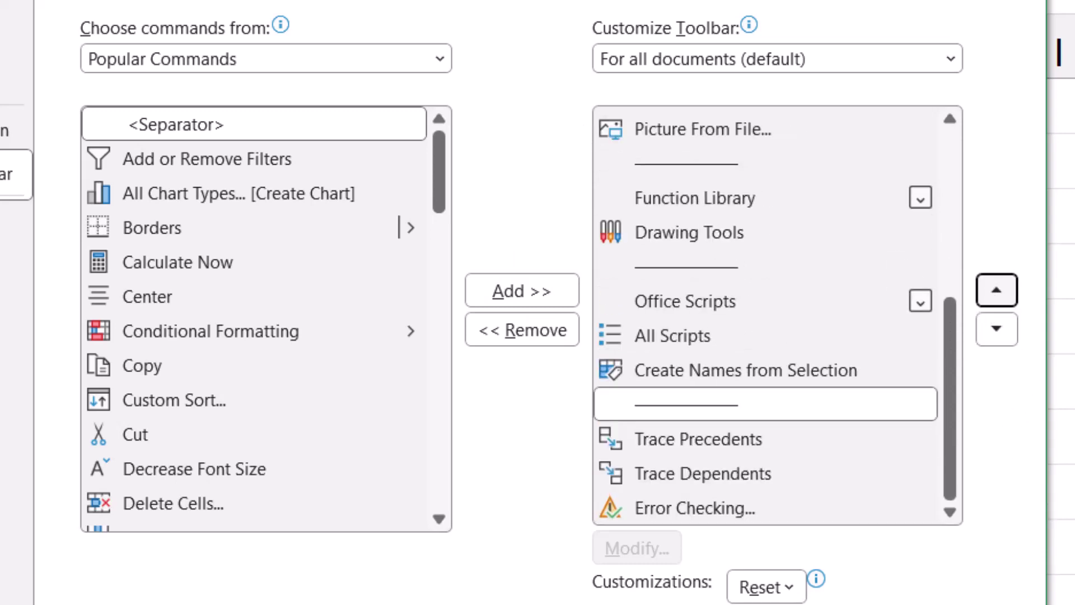
key("Return")
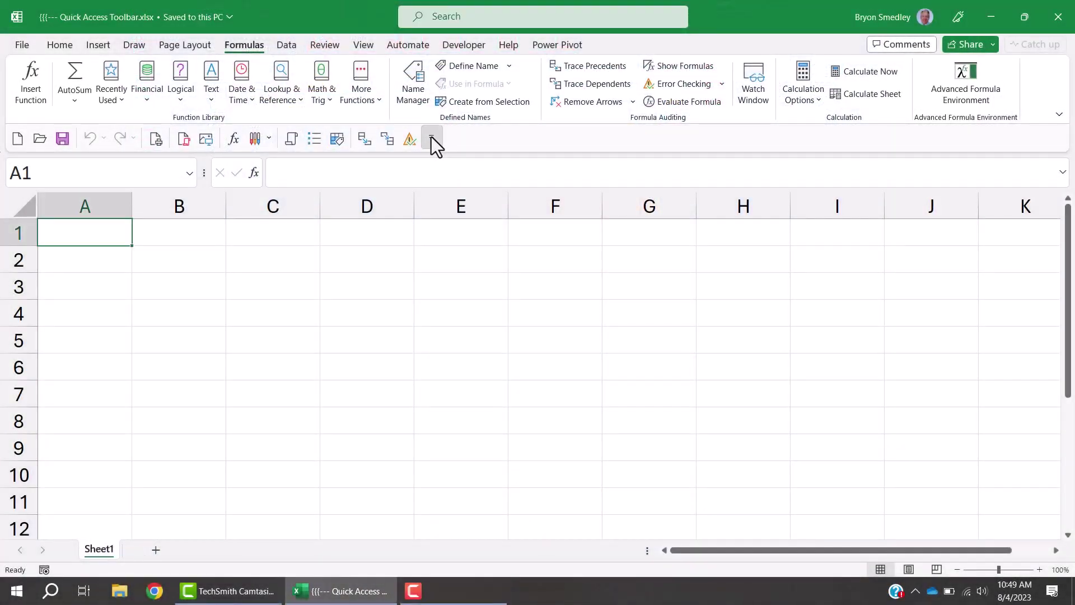
Use Import/Export to save all customizations as Excel Customizations.exportedUI in Downloads
left_click(431, 136)
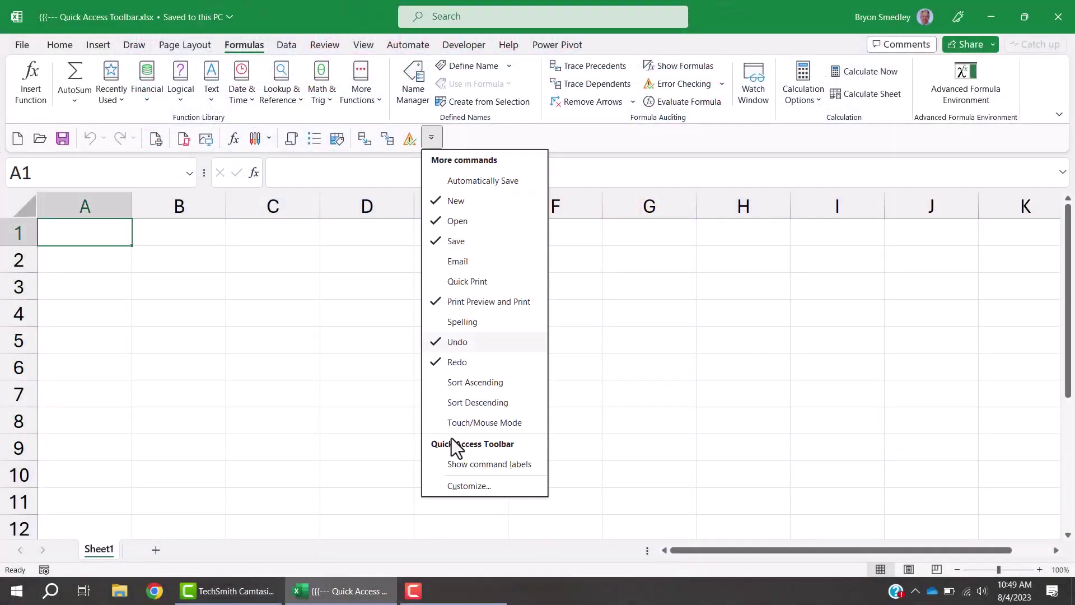
left_click(448, 483)
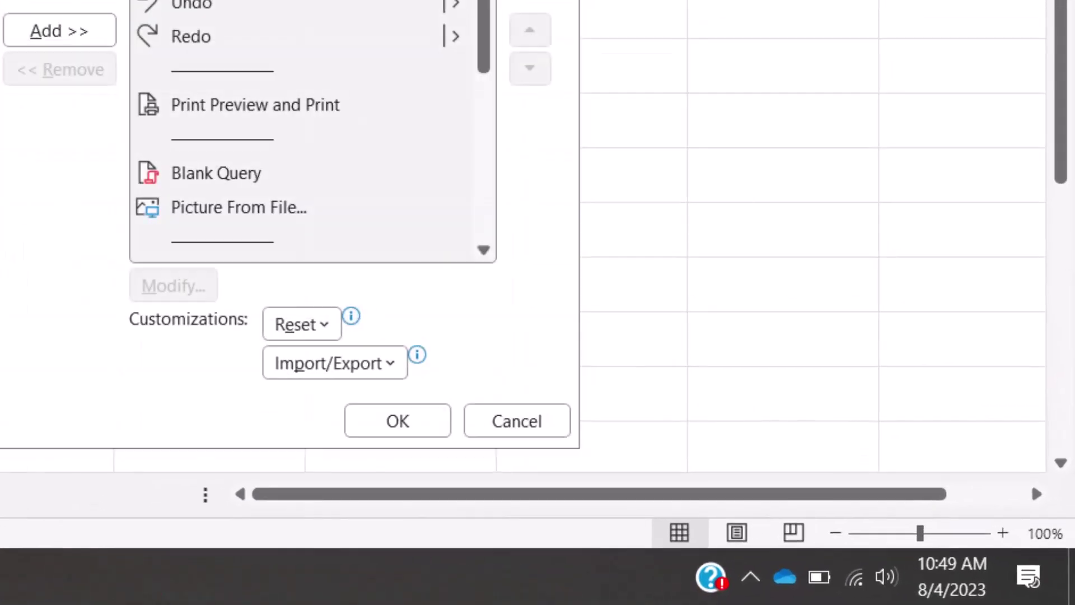
left_click(370, 370)
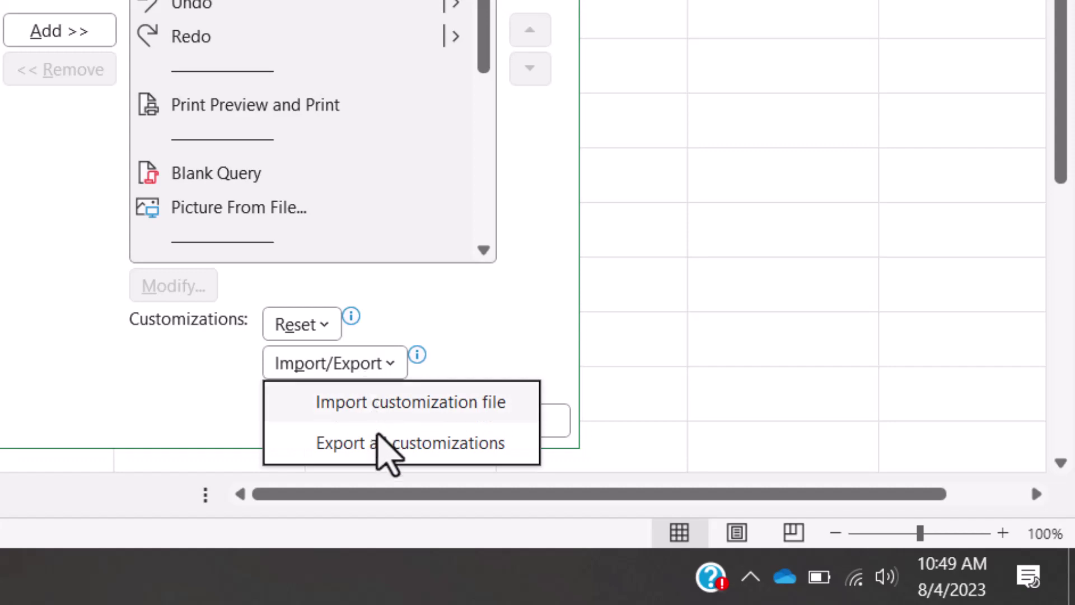
left_click(379, 442)
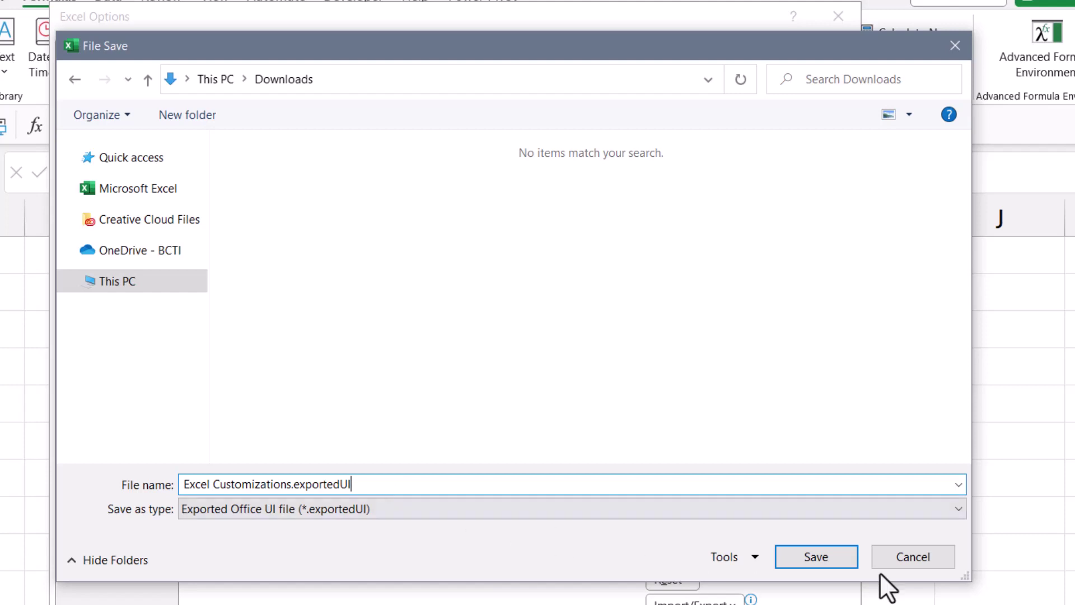
left_click(813, 554)
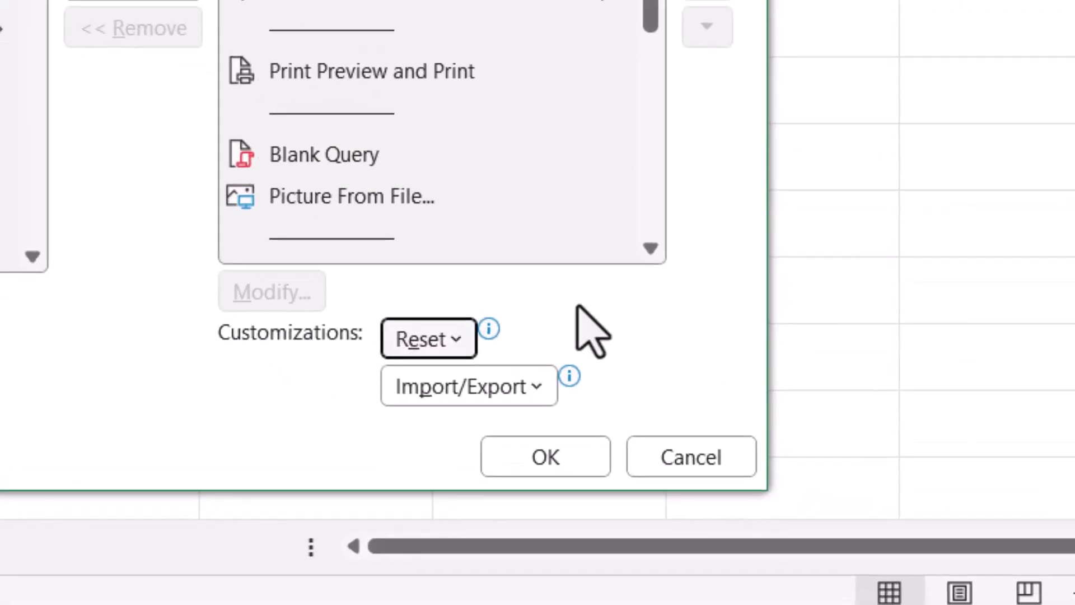
Reset all Excel customizations, confirm the reset, and close Excel Options
left_click(444, 341)
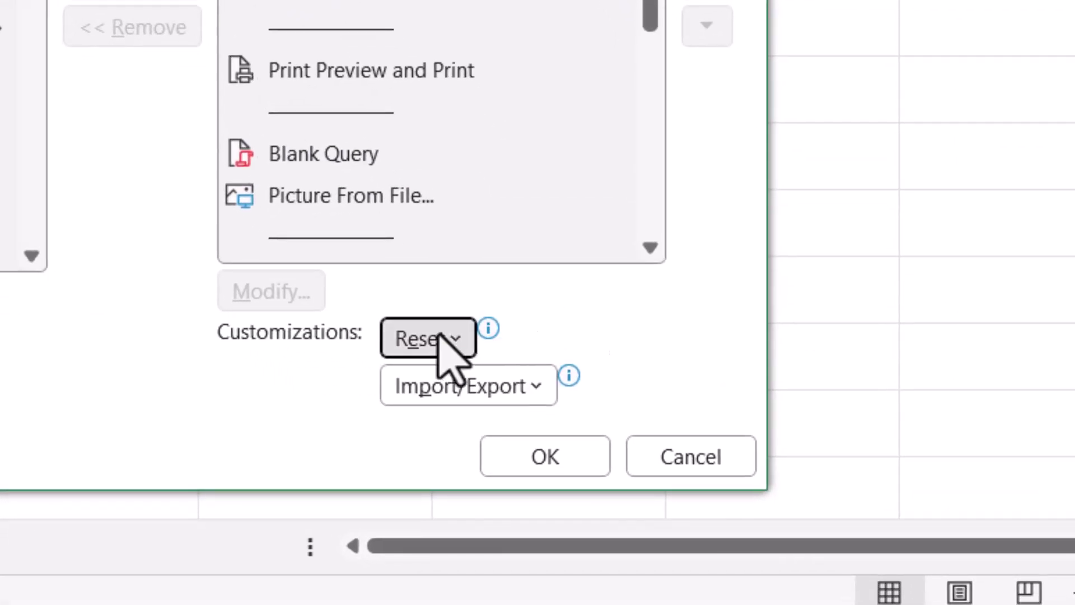
left_click(596, 385)
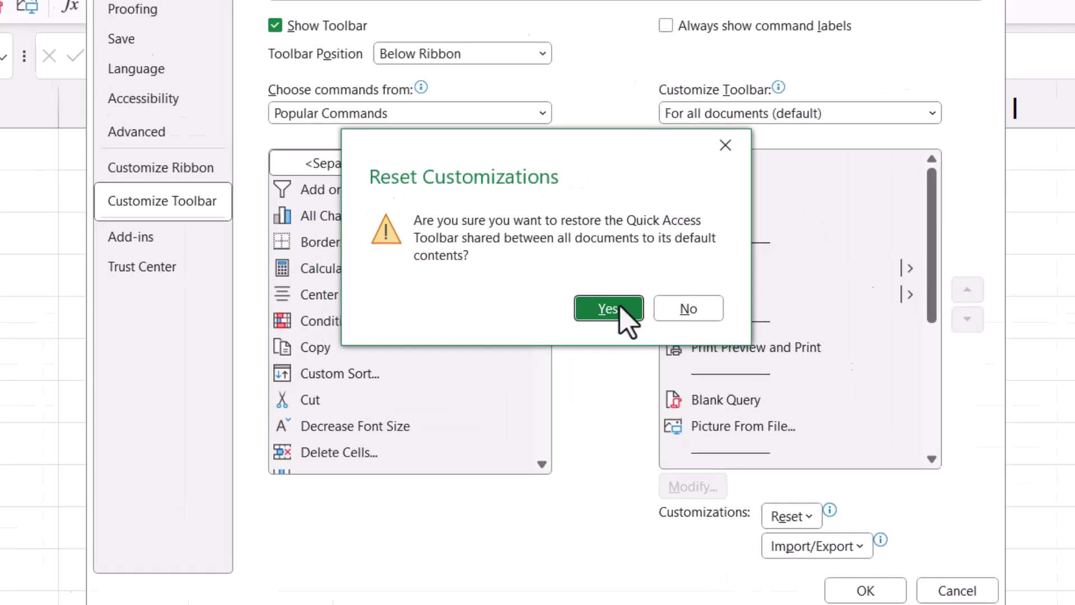
left_click(518, 251)
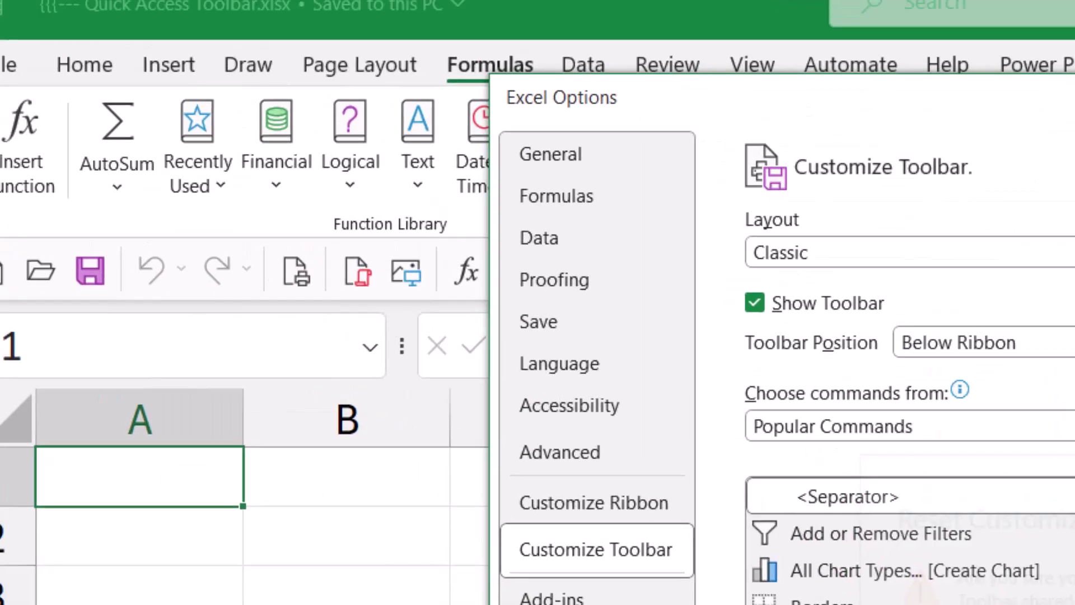
left_click(760, 517)
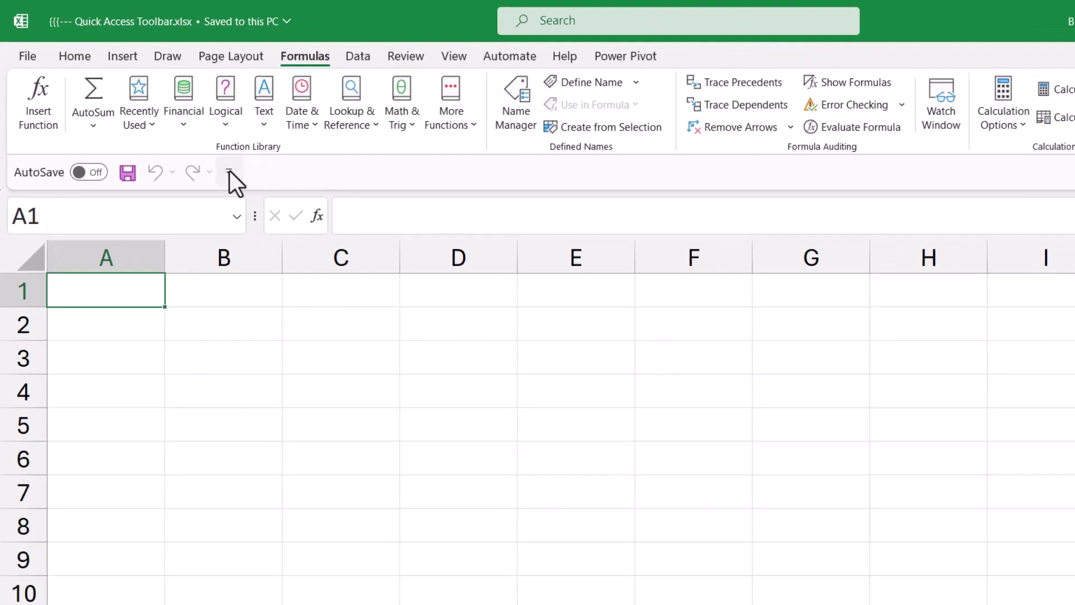
left_click(426, 318)
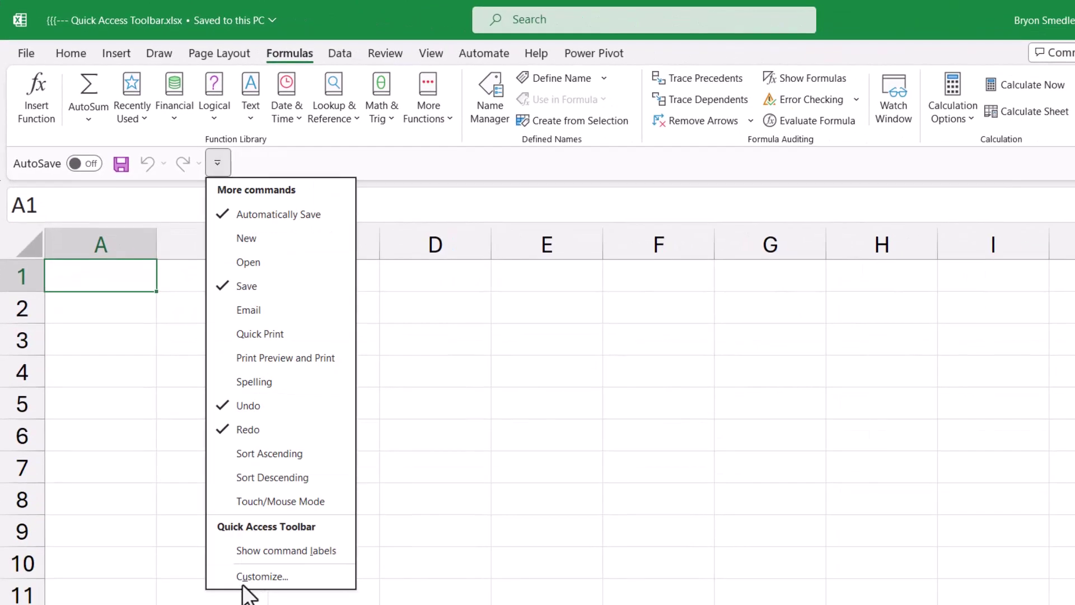
Import Excel Customizations.exportedUI, replacing all existing ribbon and toolbar customizations
left_click(244, 579)
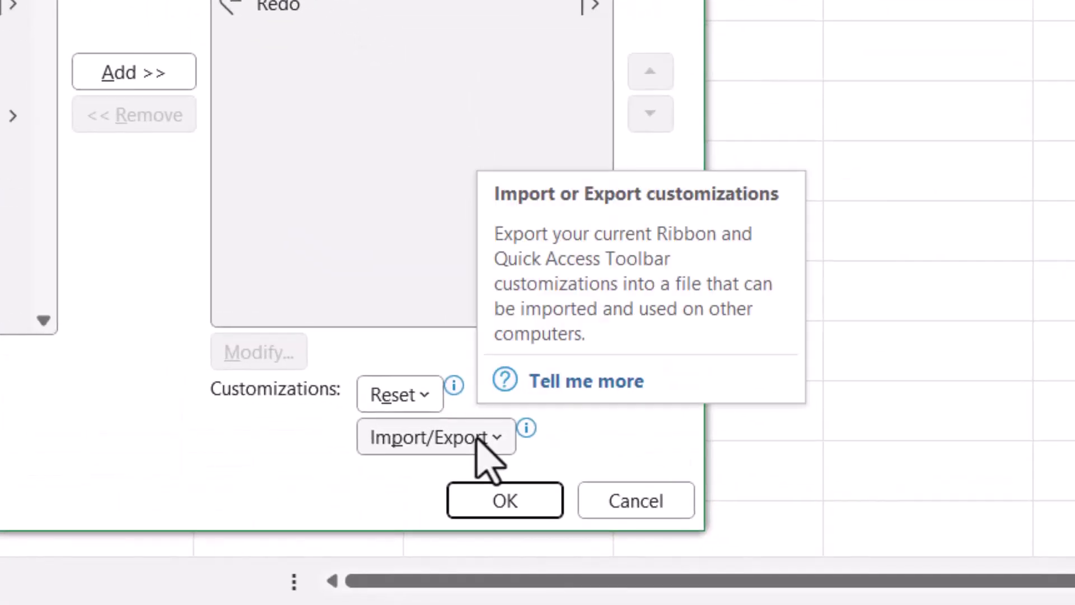
left_click(481, 439)
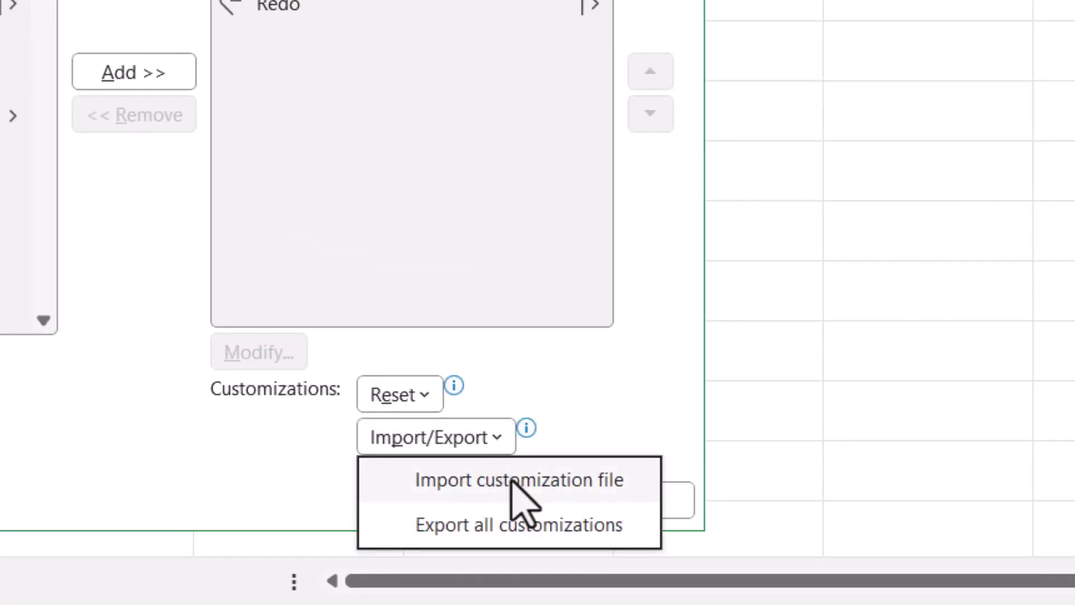
left_click(512, 481)
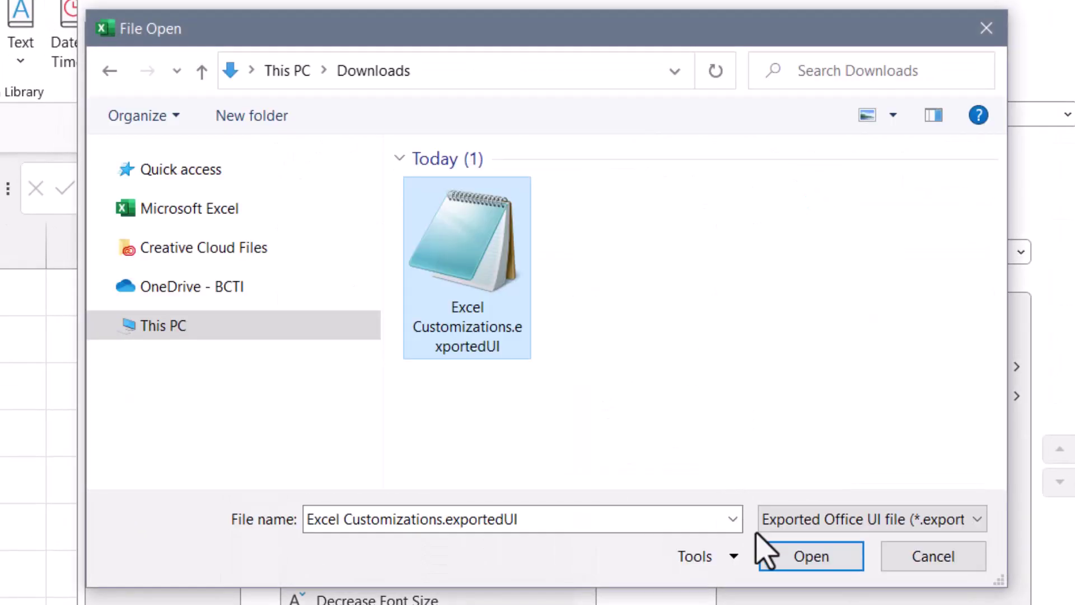
left_click(784, 560)
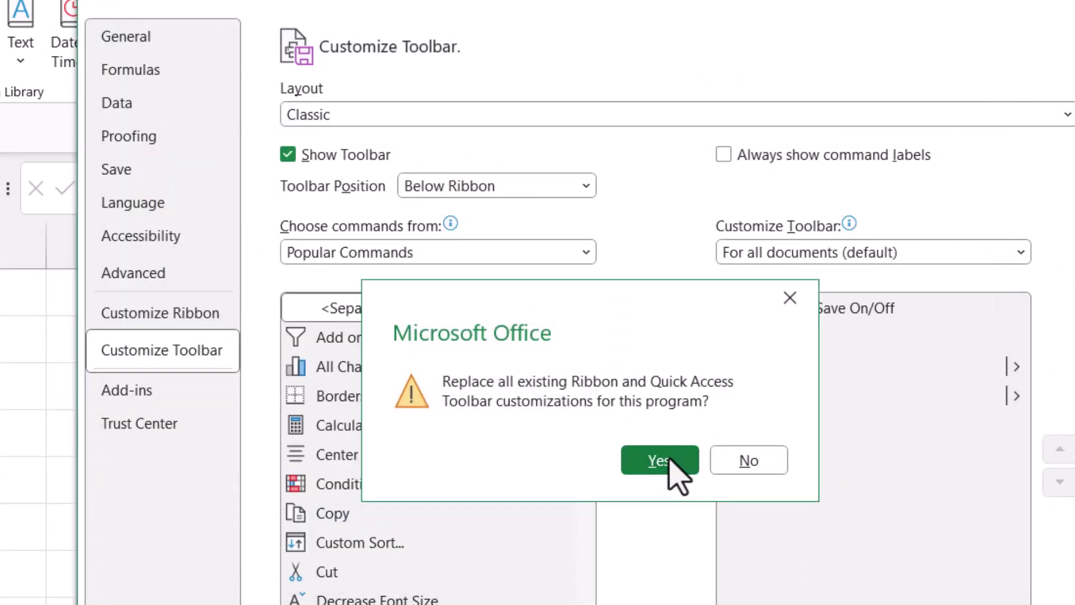
left_click(666, 459)
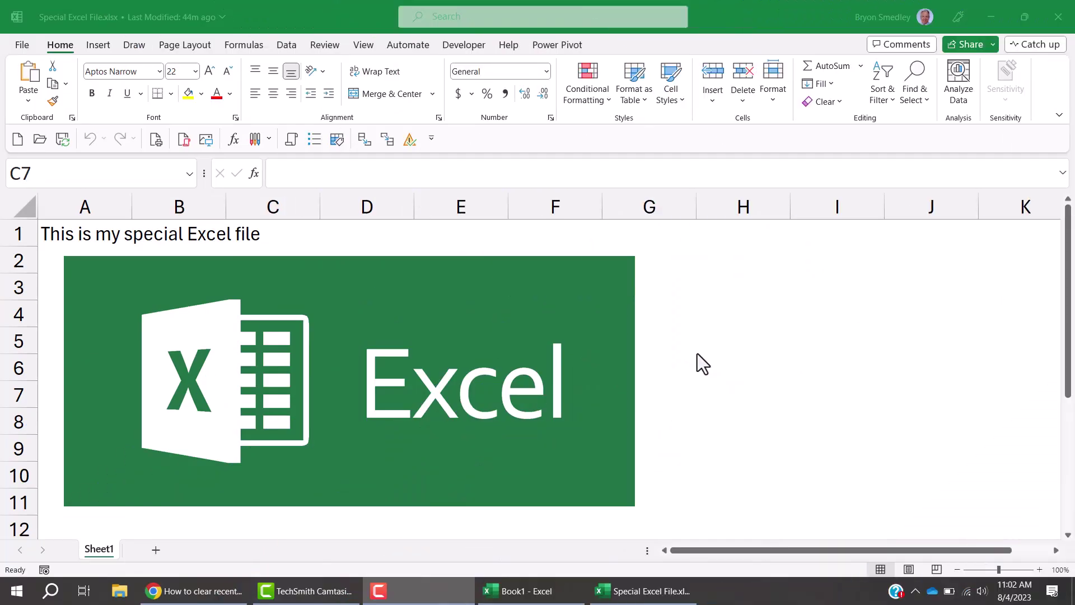
Scope the Quick Access Toolbar customization to Special Excel File.xlsx only
left_click(286, 45)
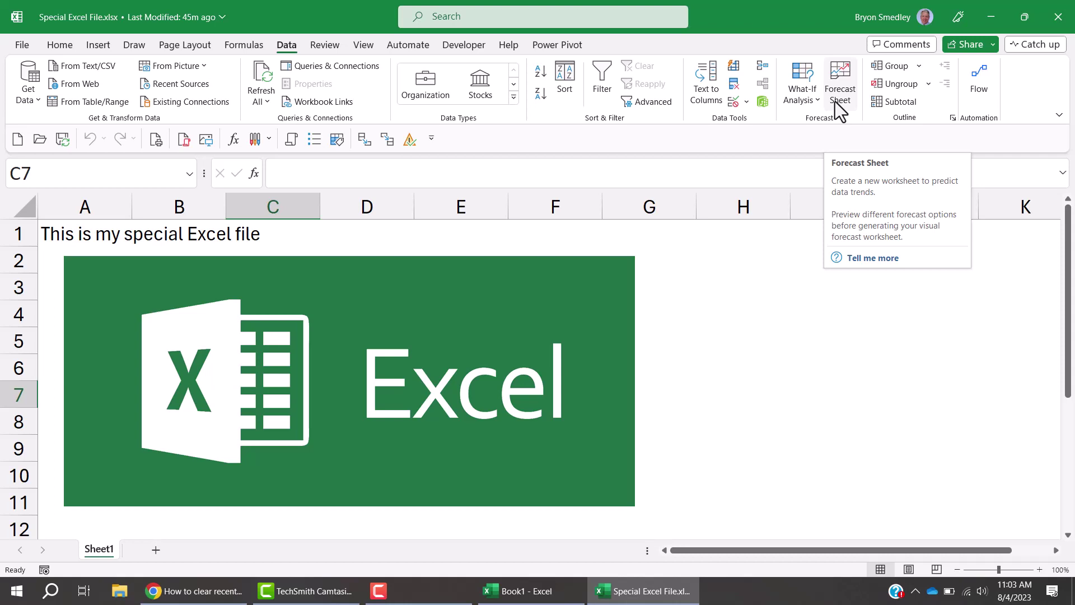
right_click(841, 70)
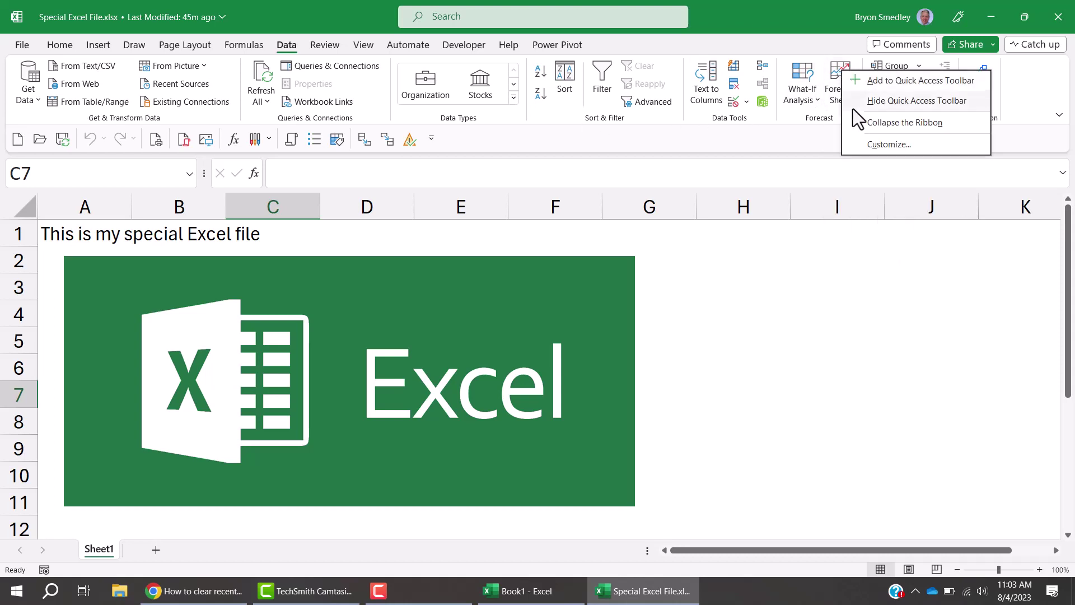
left_click(431, 138)
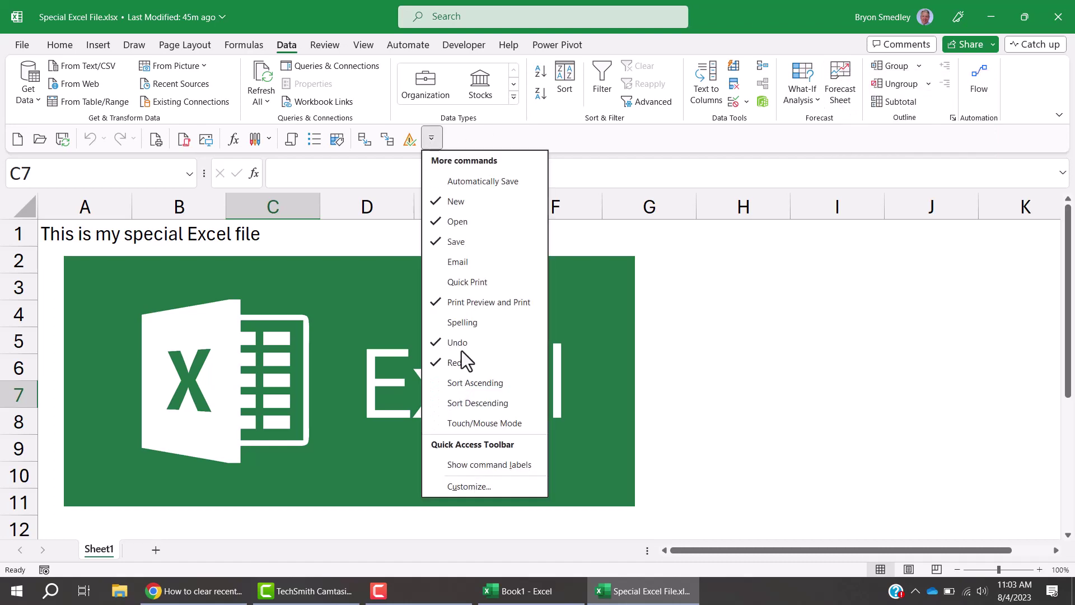
left_click(481, 486)
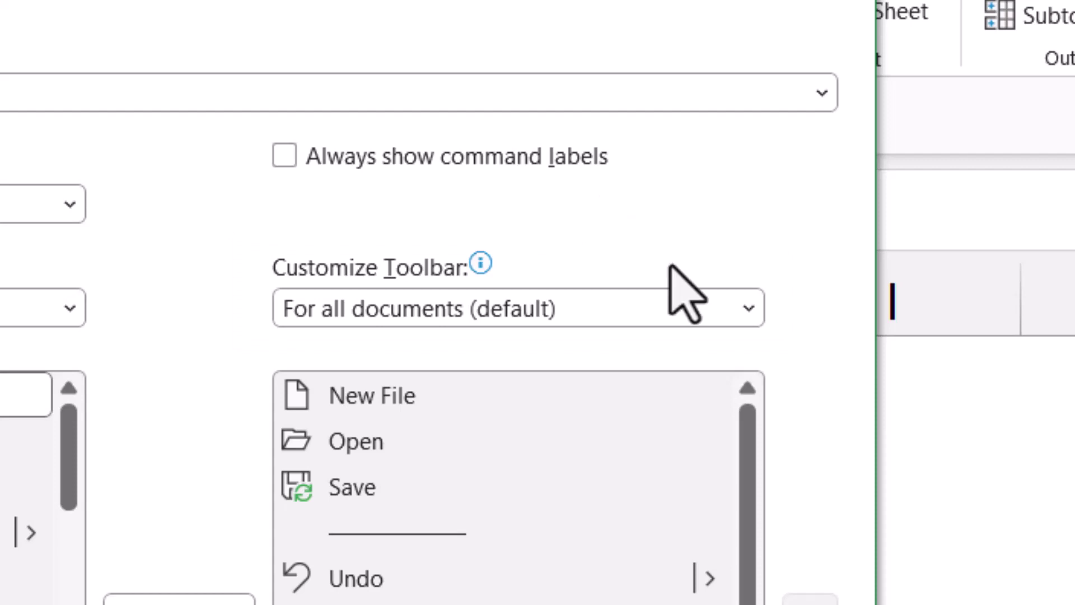
left_click(745, 308)
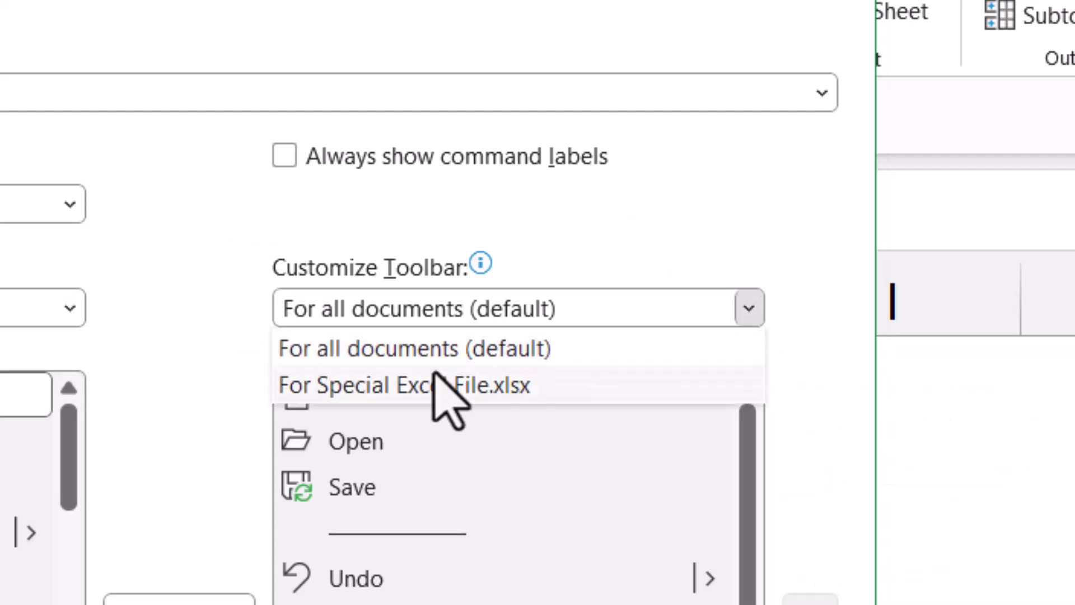
left_click(442, 385)
Add the Data tab's Forecast Sheet command to that file's toolbar and apply it
left_click(70, 308)
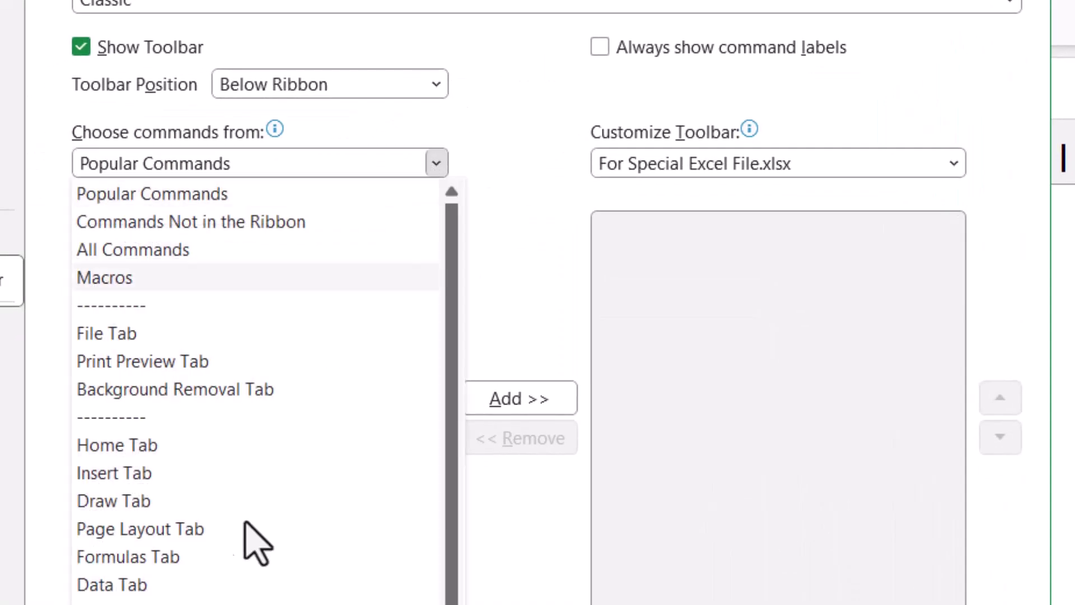
left_click(208, 583)
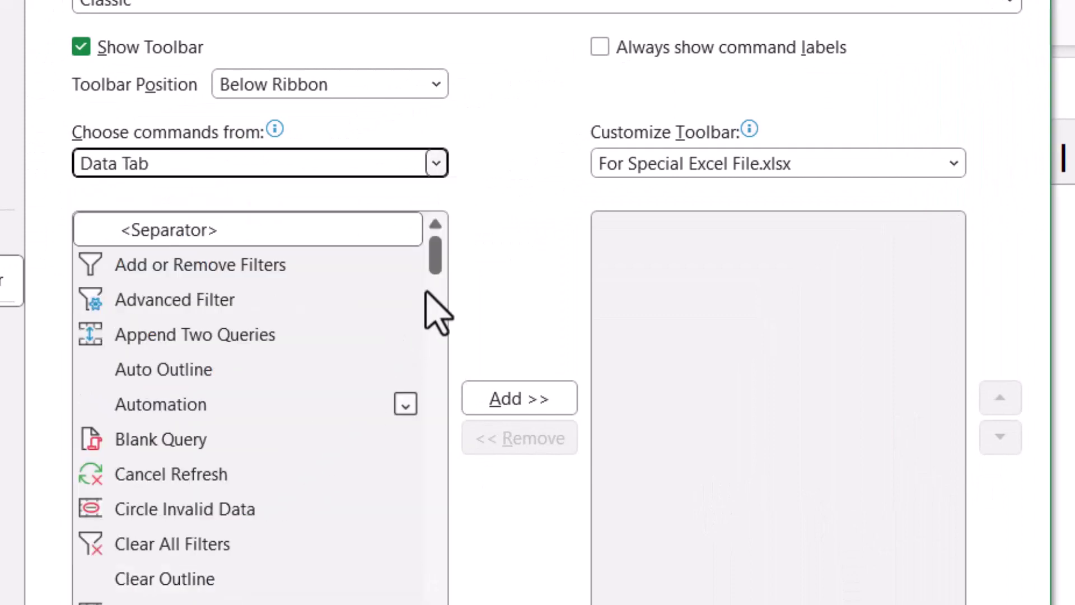
scroll(432, 305, "down", 5)
left_click(185, 348)
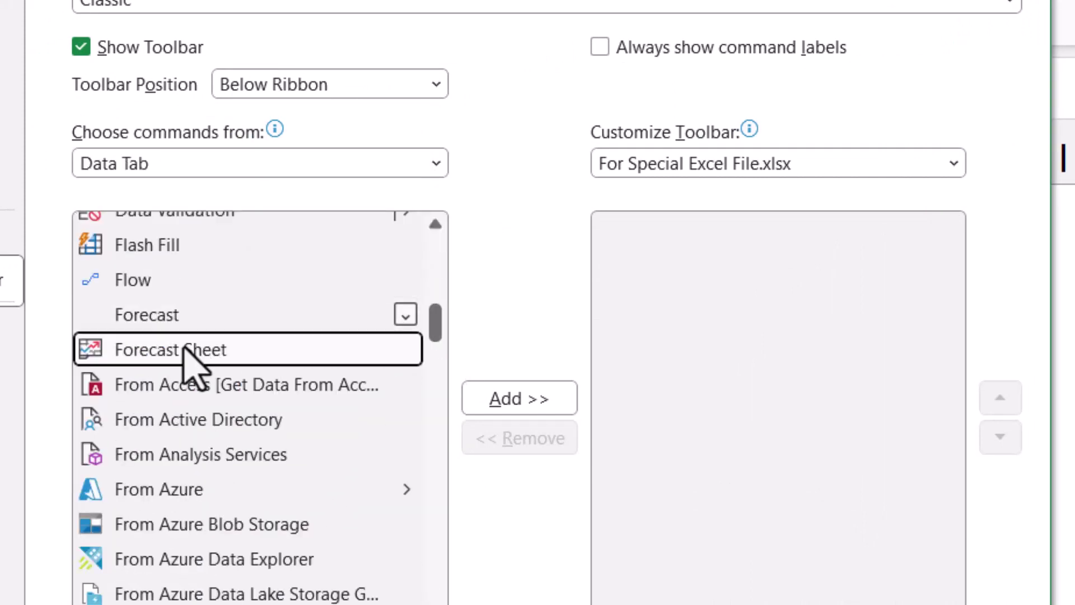
left_click(552, 402)
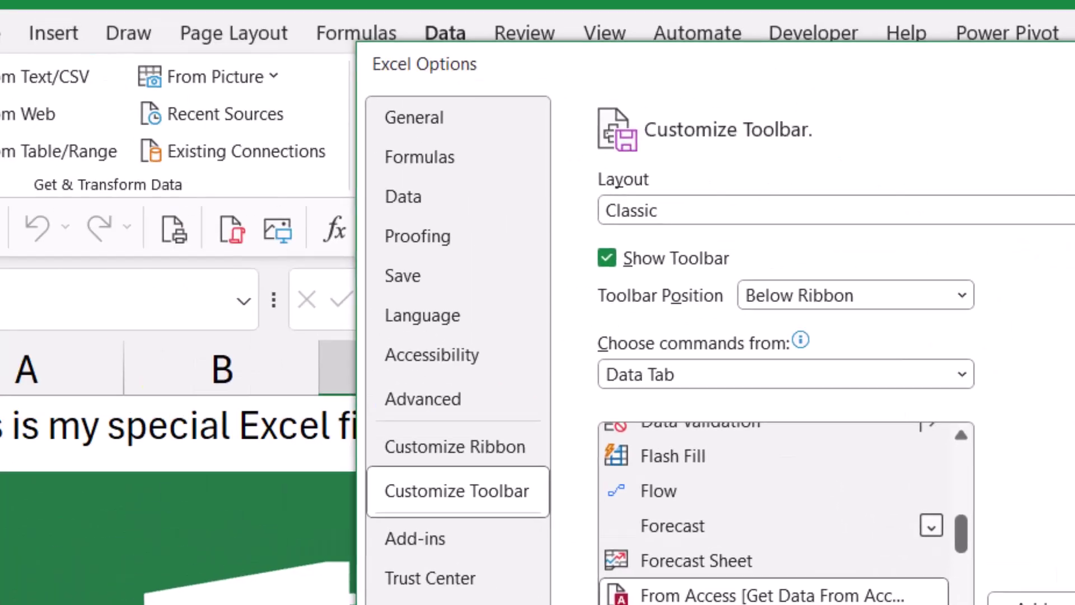
key("Return")
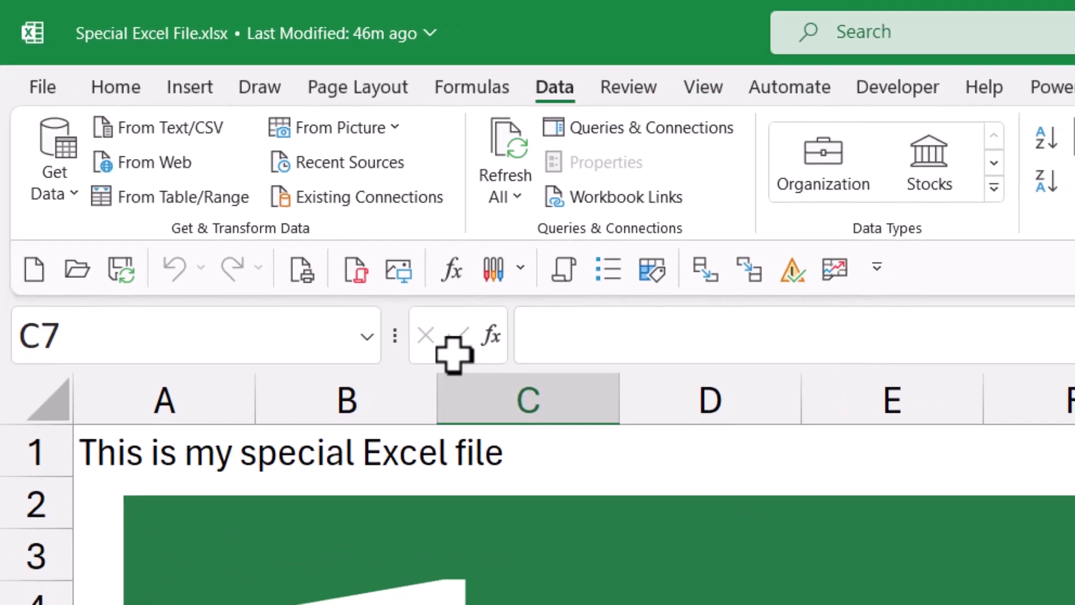
left_click(46, 93)
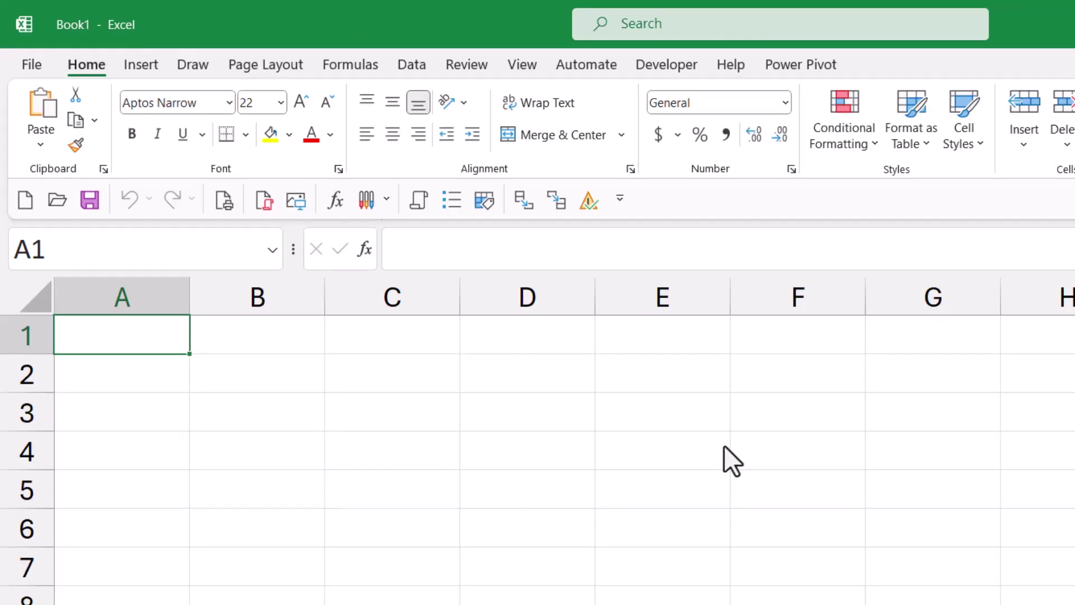
Reopen Special Excel File.xlsx from the recent workbooks list
left_click(31, 59)
left_click(340, 356)
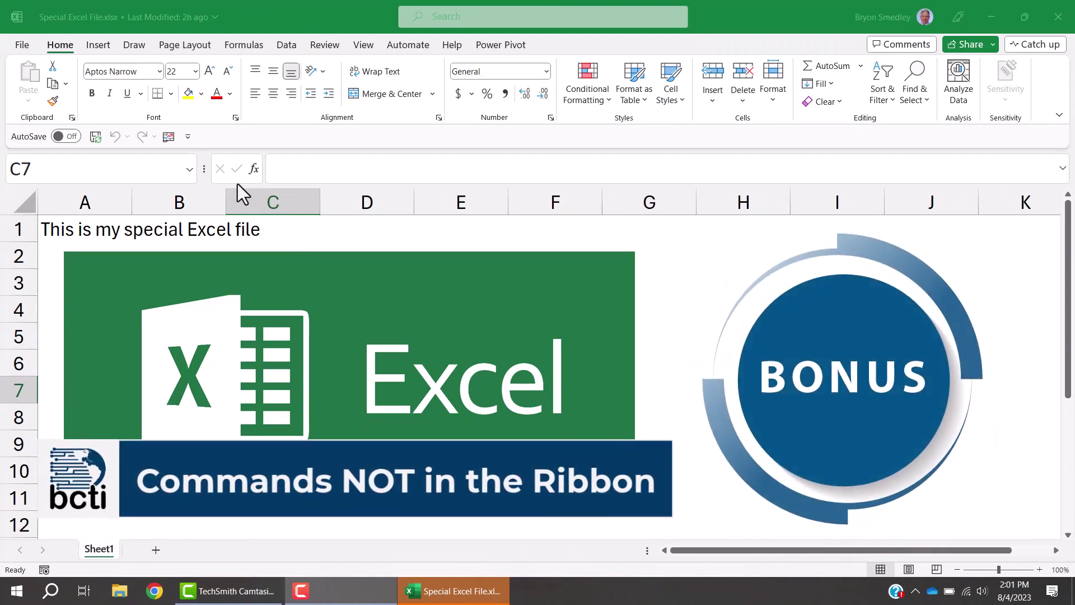
Select Camera from the Commands Not in the Ribbon list in toolbar settings
left_click(194, 136)
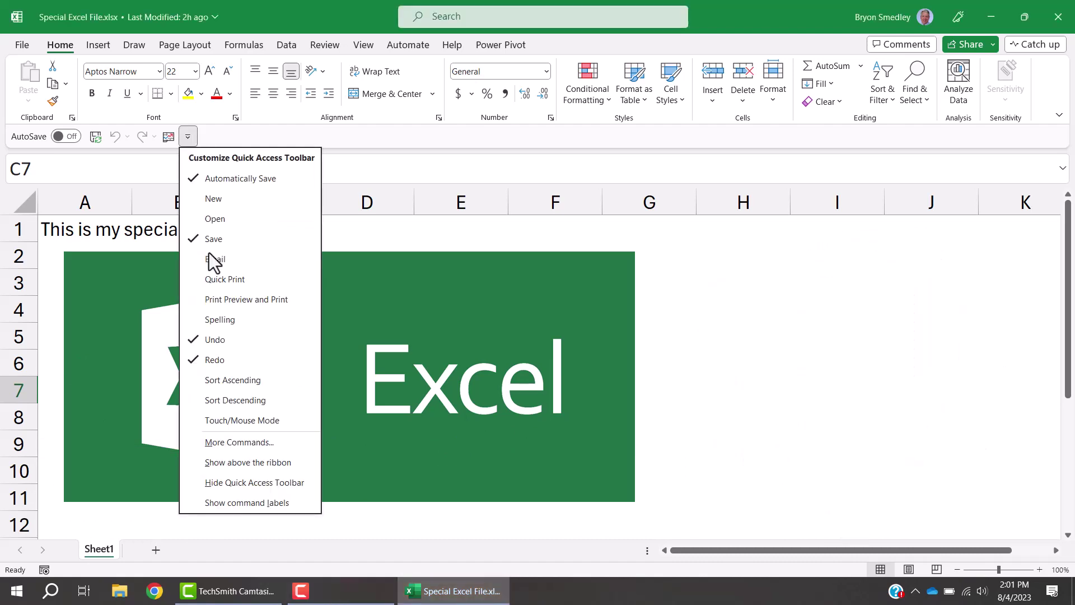
left_click(246, 439)
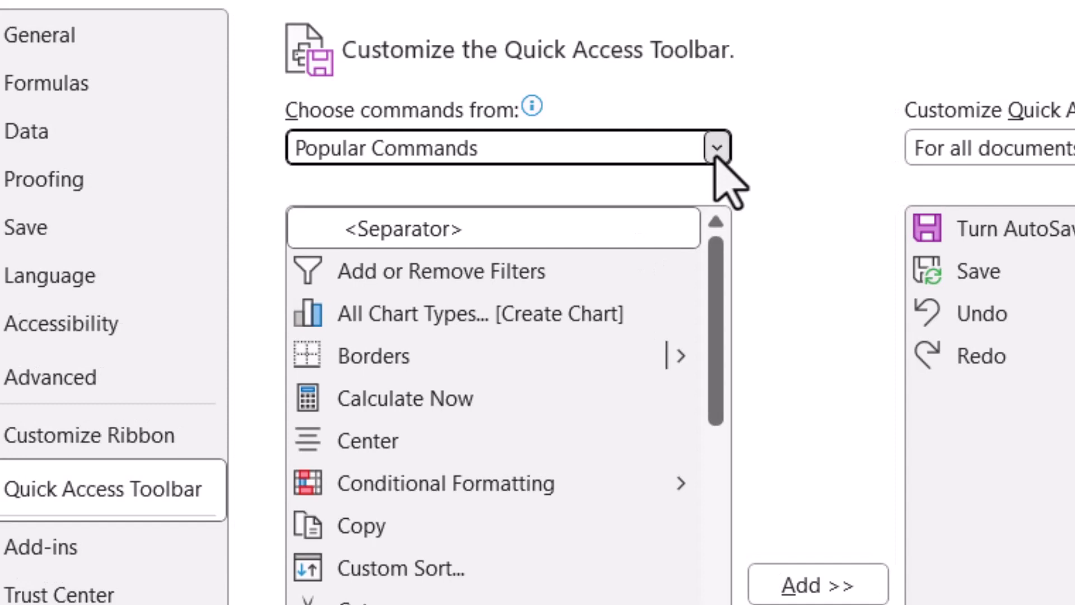
left_click(716, 151)
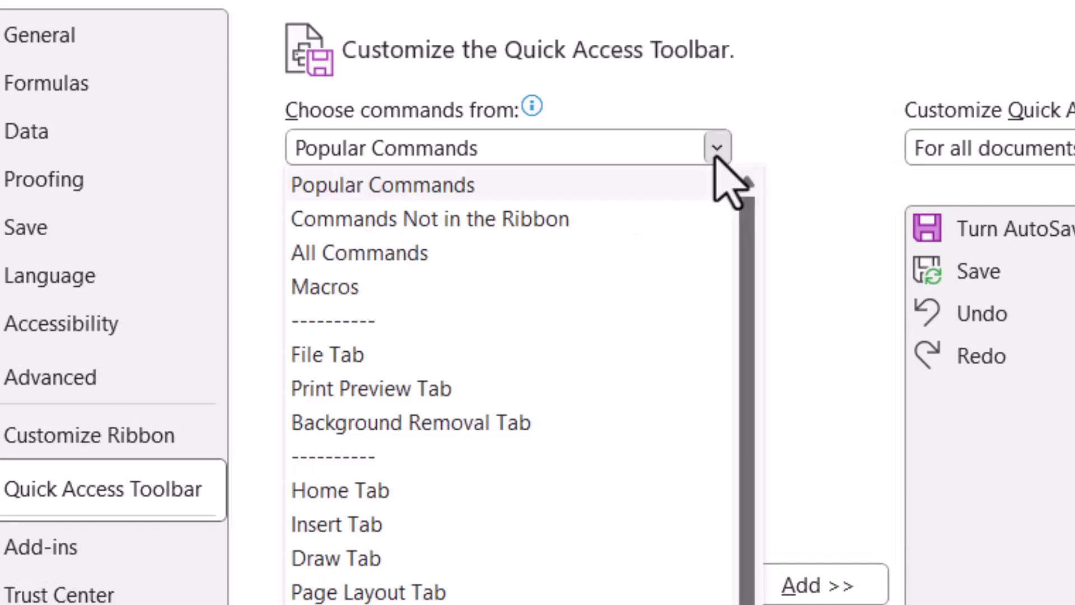
left_click(596, 219)
left_click_drag(724, 265, 715, 287)
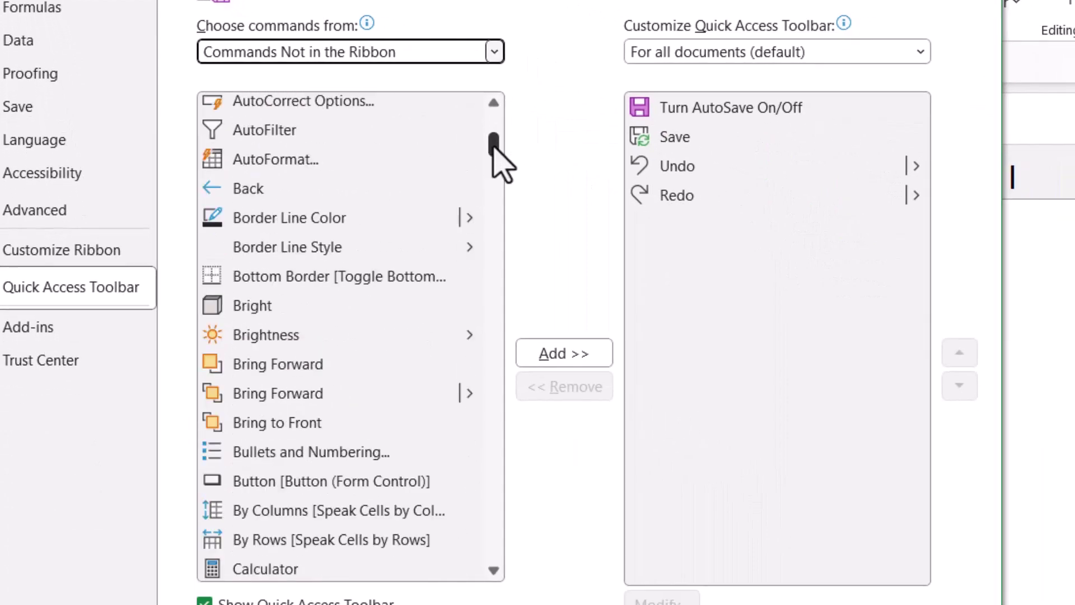
left_click_drag(493, 146, 475, 566)
scroll(469, 358, "up", 20)
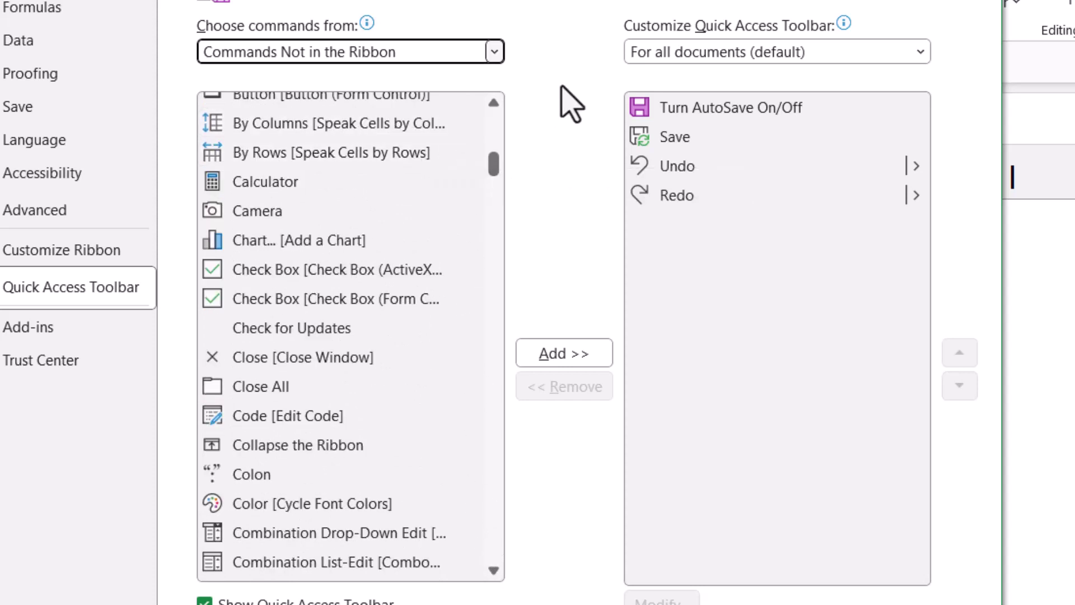
left_click(353, 210)
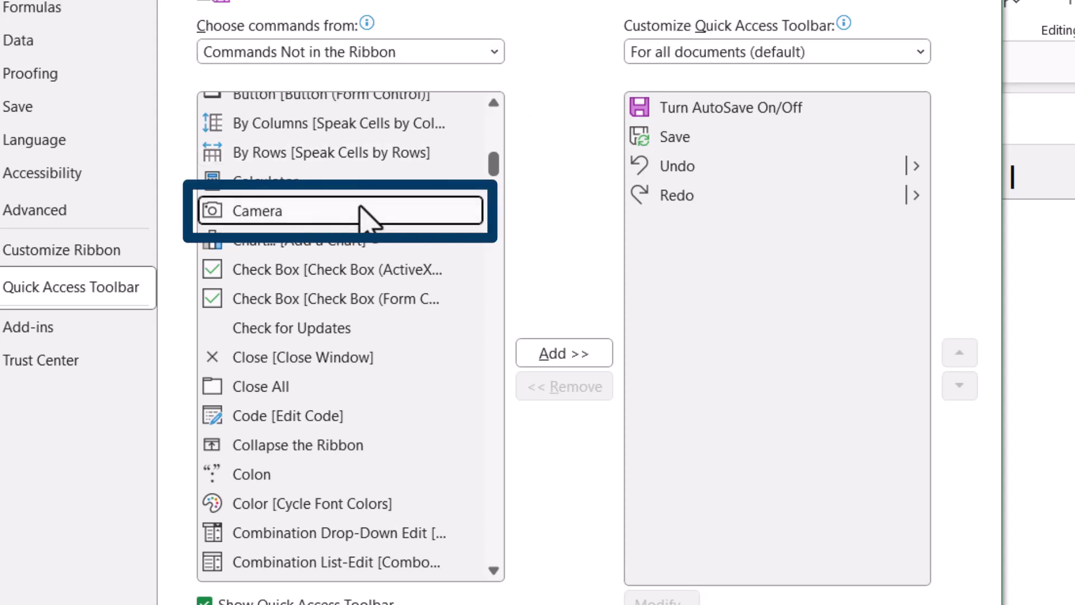